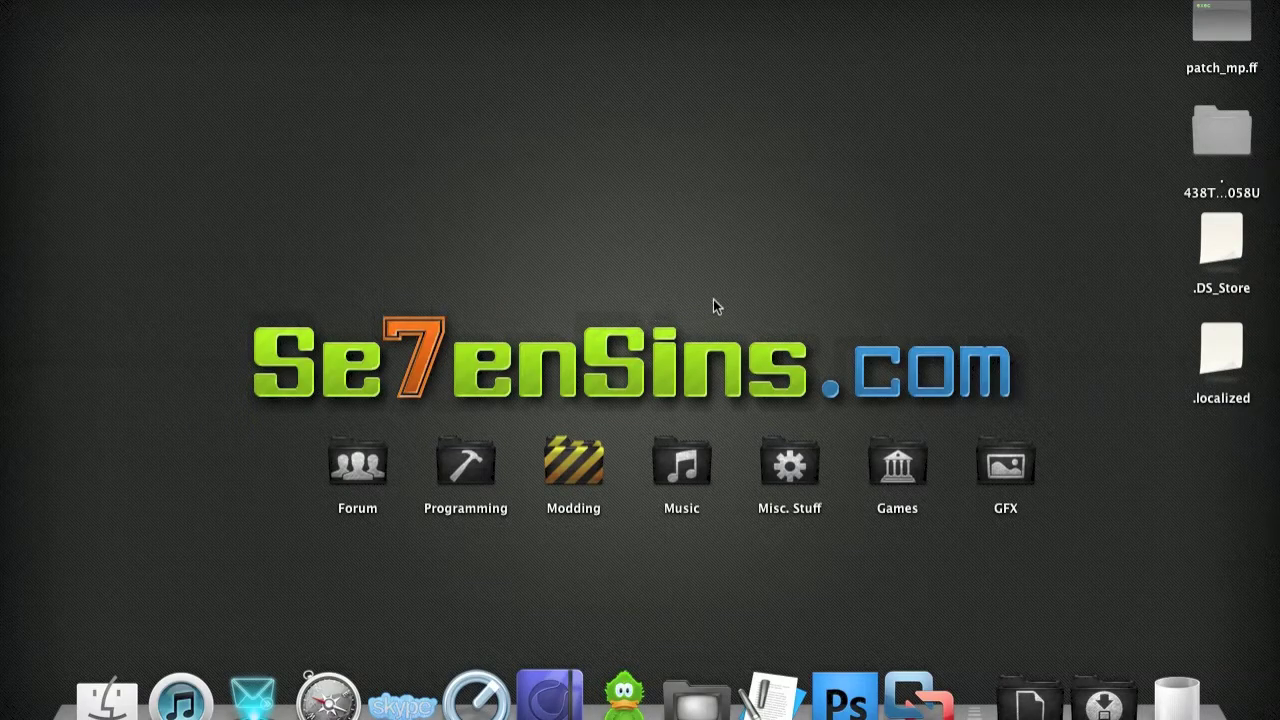
Step: Open the OGMz TU7 Character Command Tool from the Windows desktop and view its About information
key(ctrl+Right)
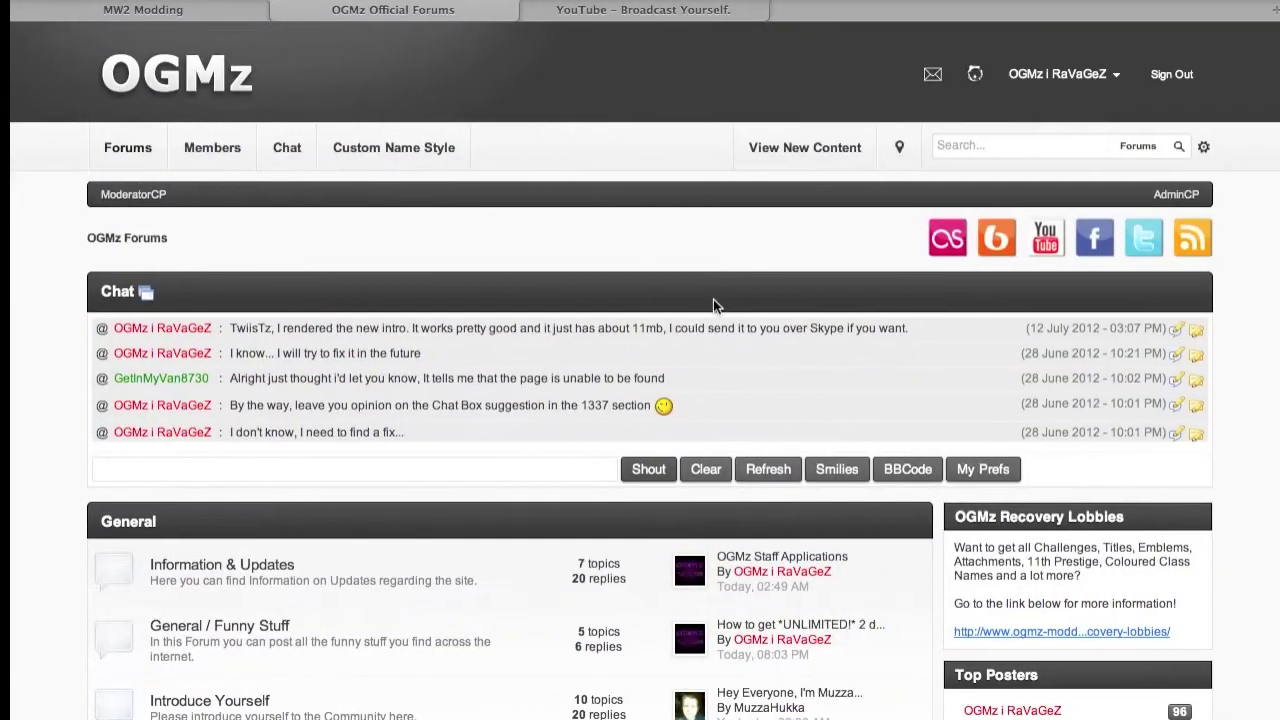
key(ctrl+Left)
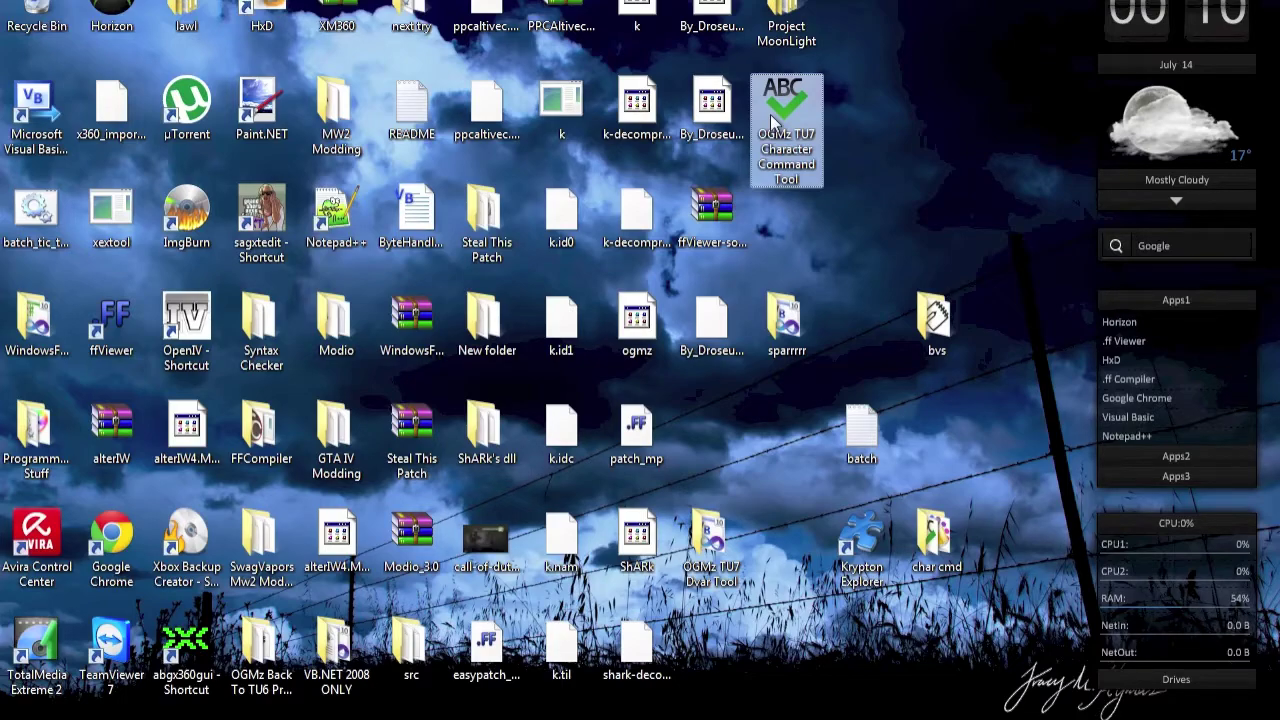
mouse_move(800, 97)
mouse_move(800, 135)
double_click(771, 89)
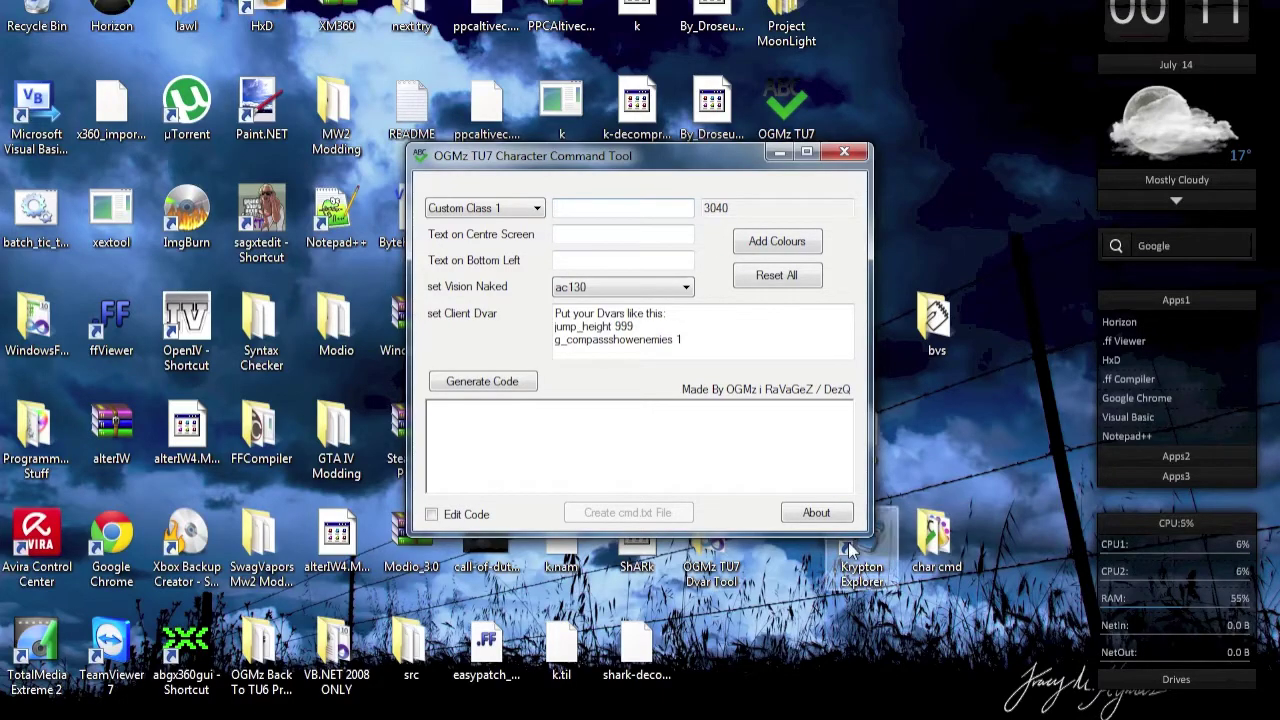
click(830, 515)
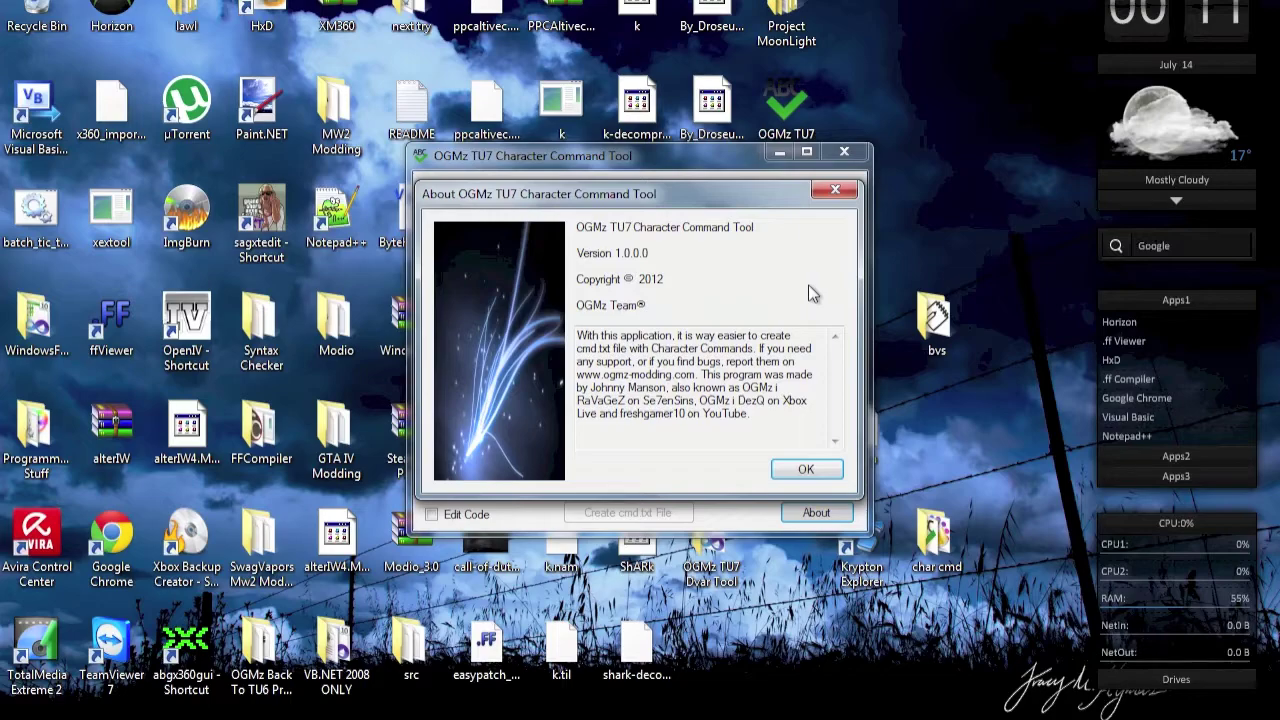
click(806, 469)
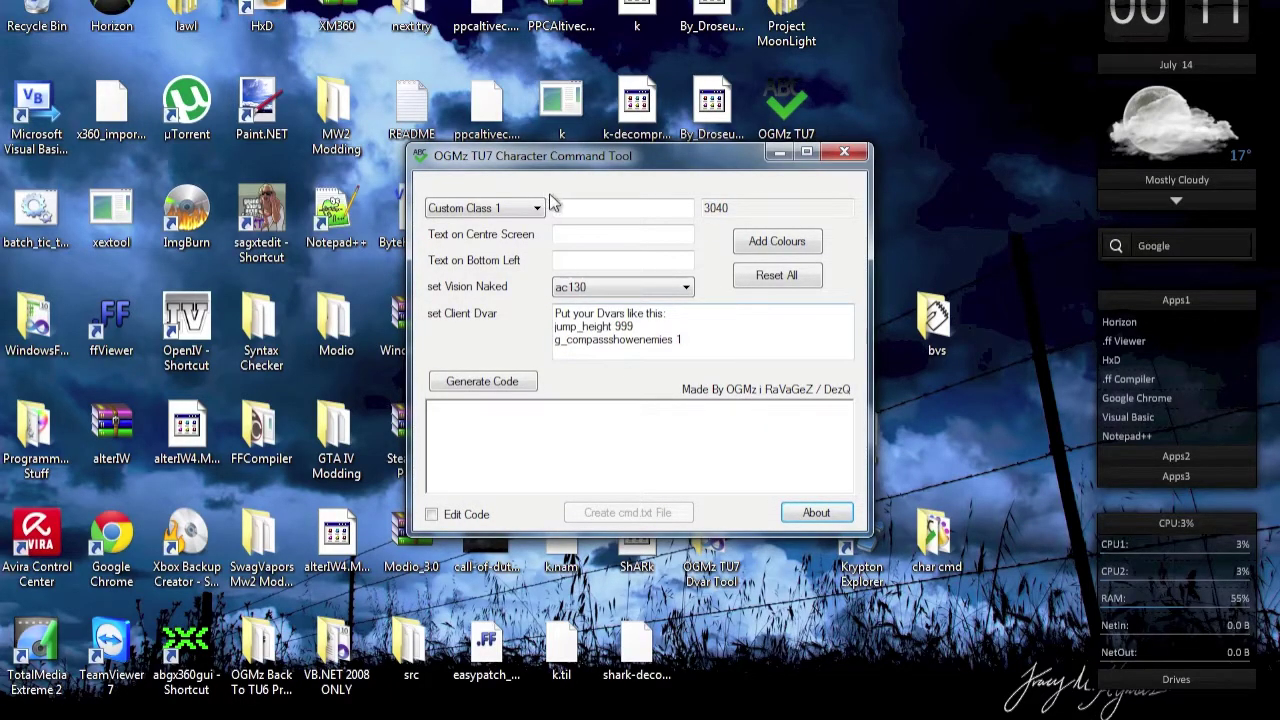
Step: Choose Custom Class 7 as the class slot for the character command
click(622, 208)
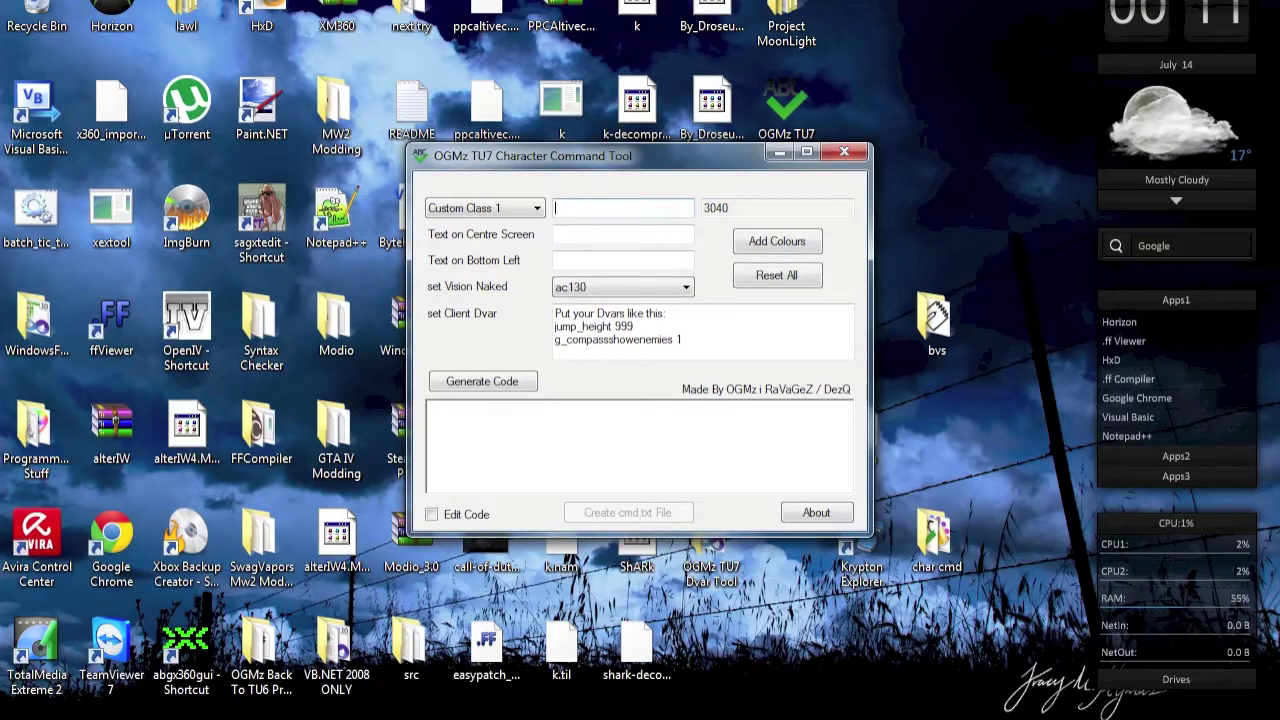
click(510, 213)
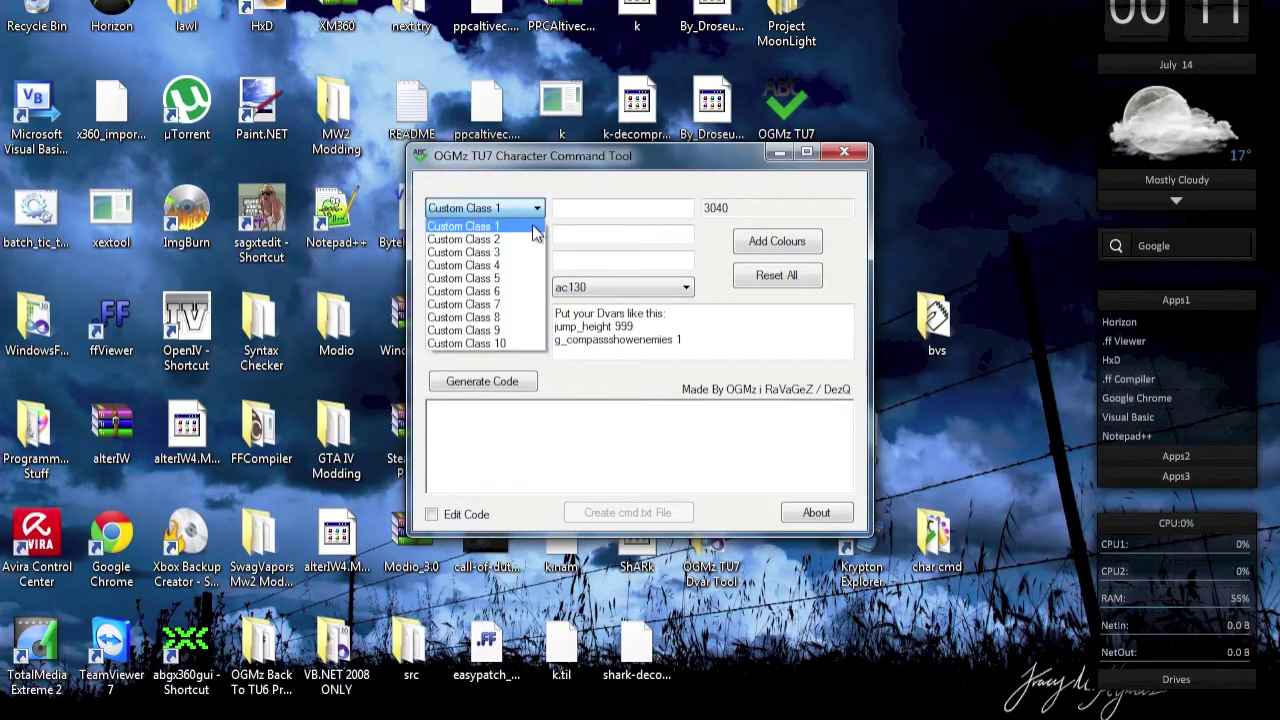
click(492, 305)
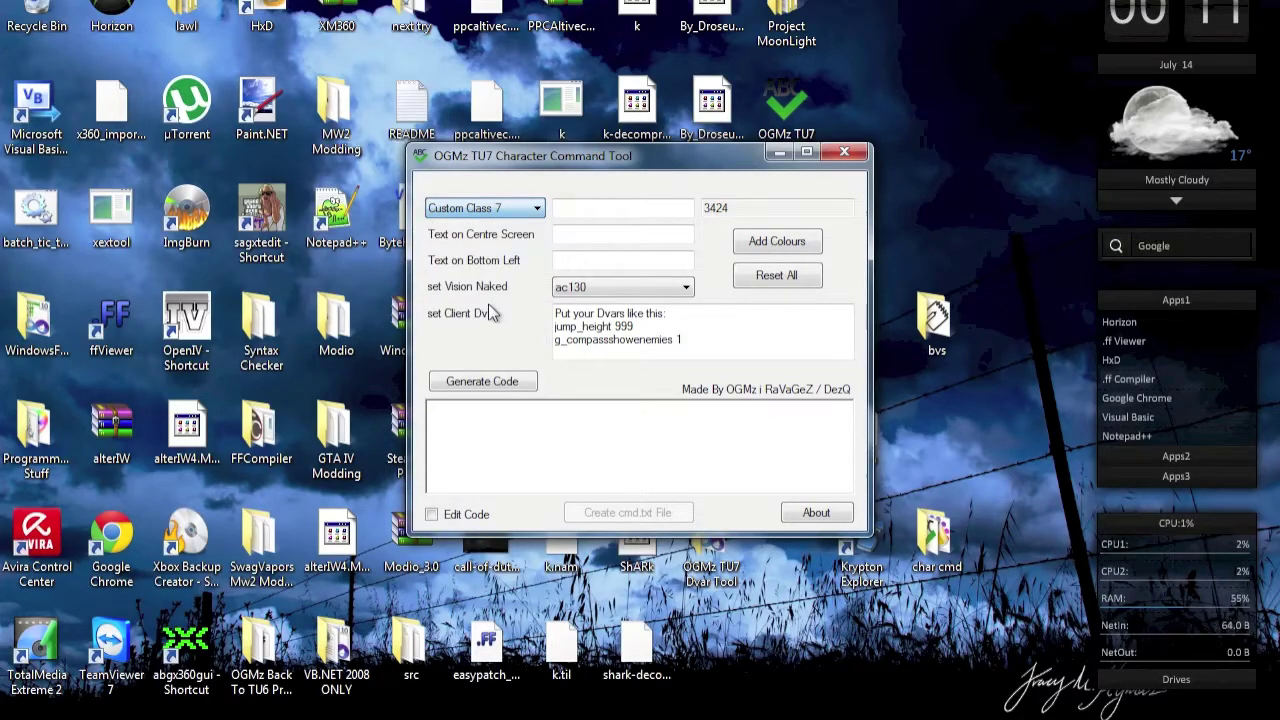
Step: Name the selected custom class Se7enSins, preceded by the green colour code
click(628, 209)
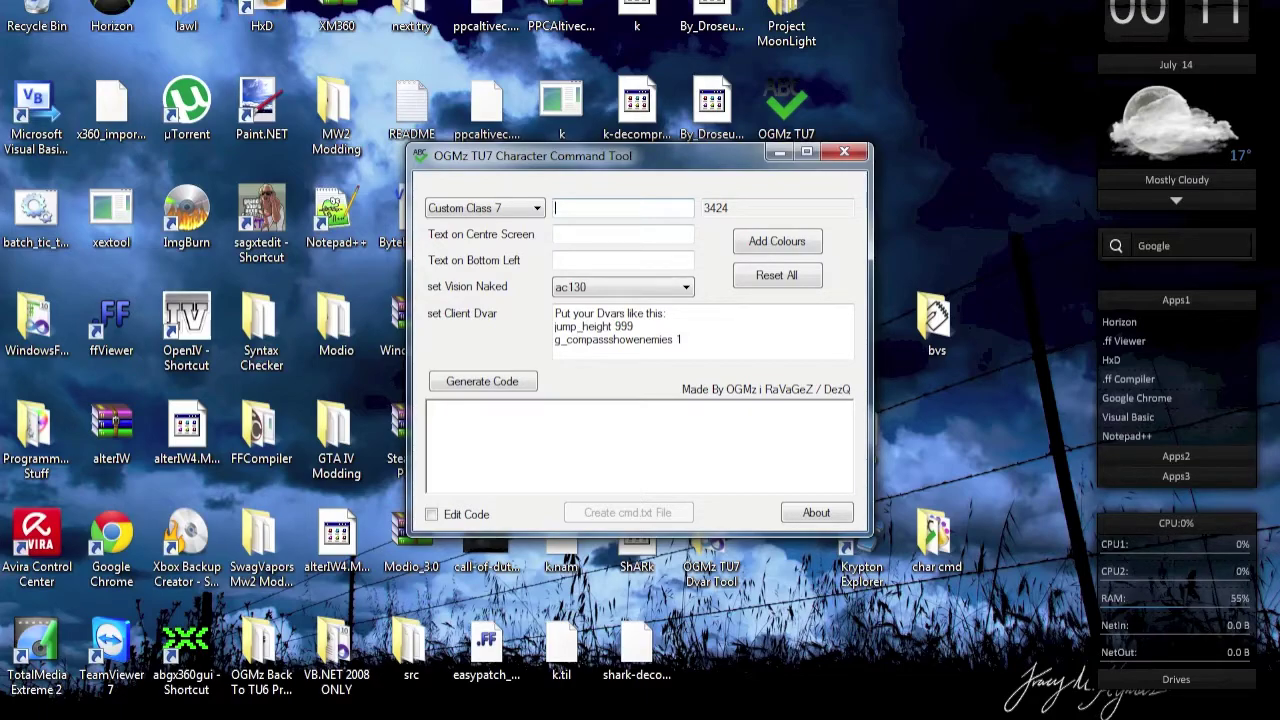
click(812, 248)
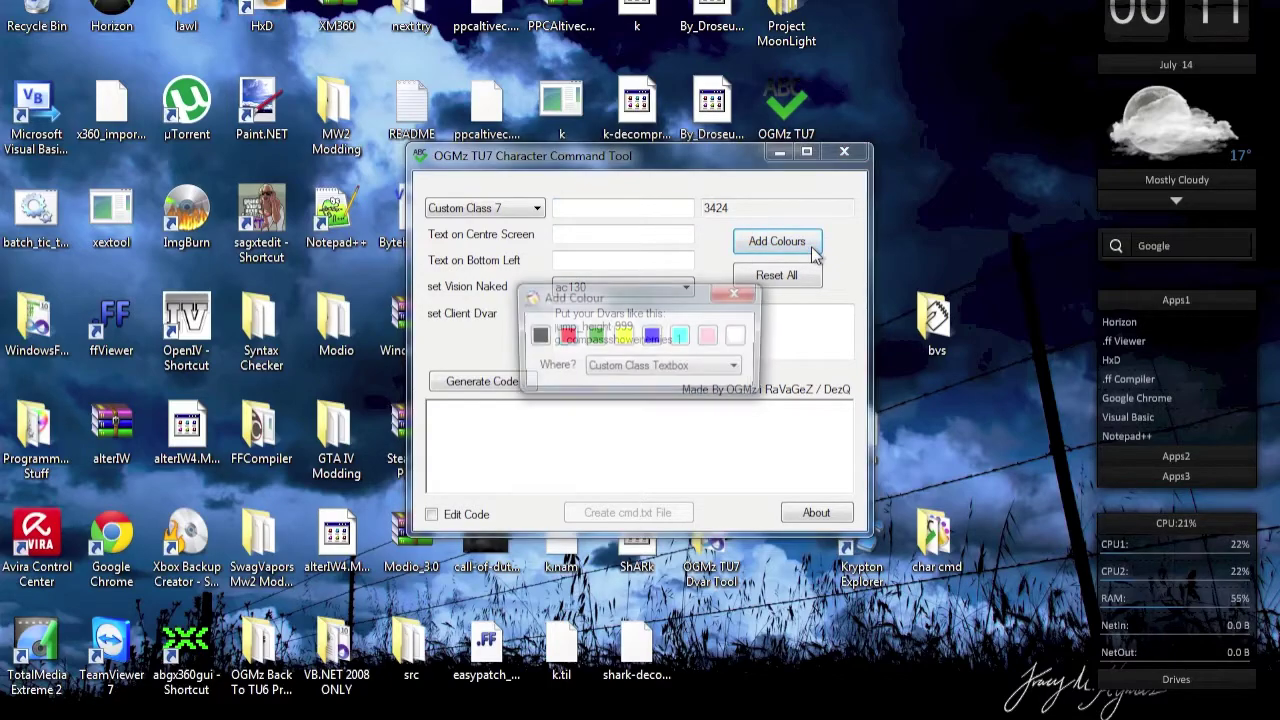
click(642, 368)
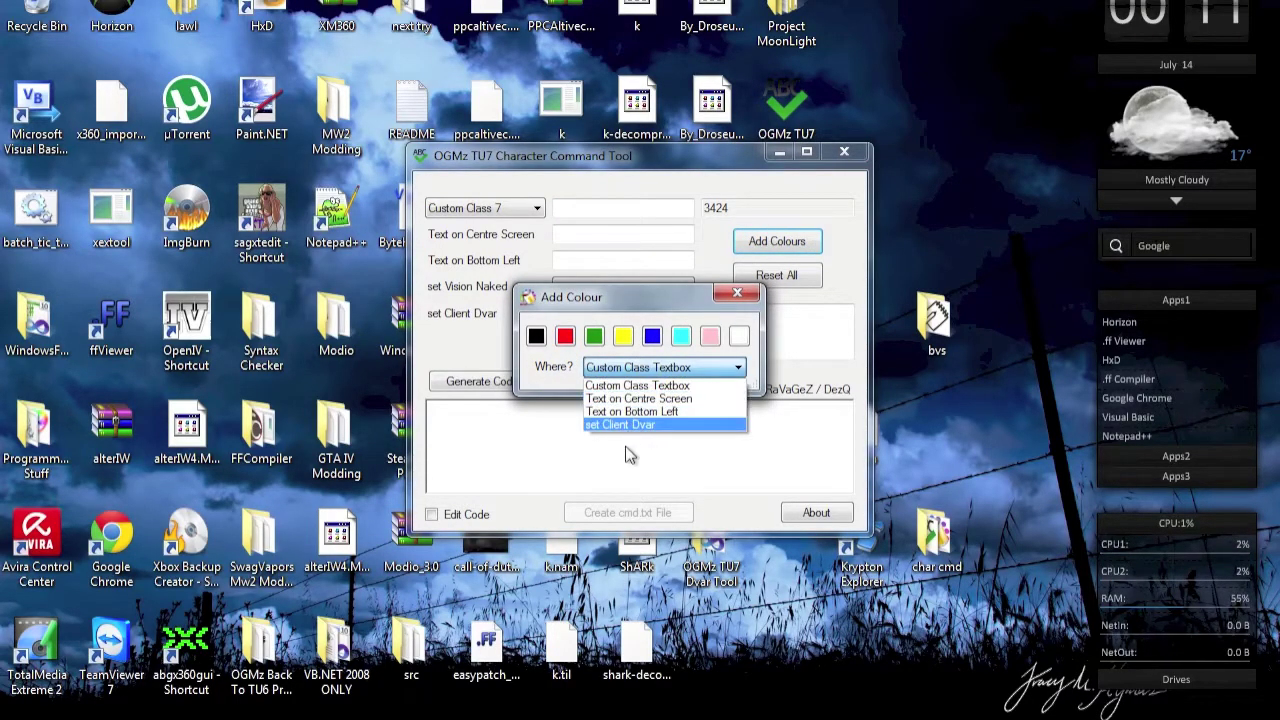
click(645, 385)
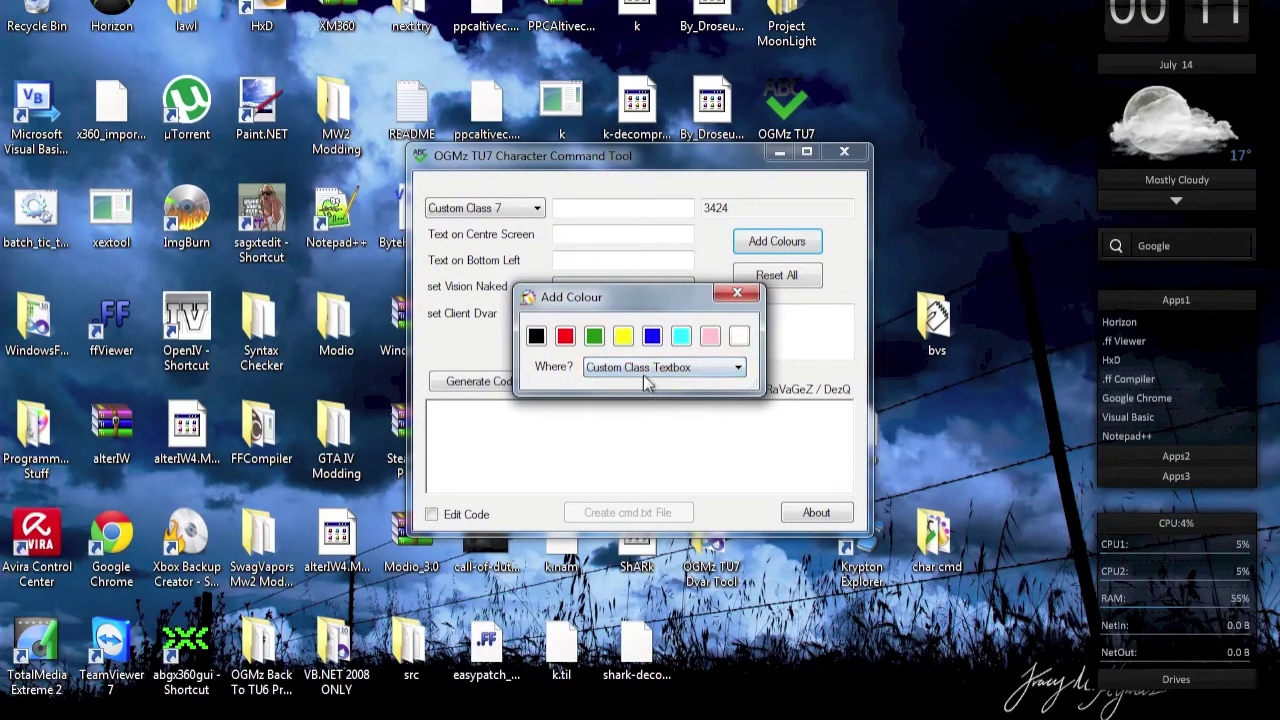
click(591, 340)
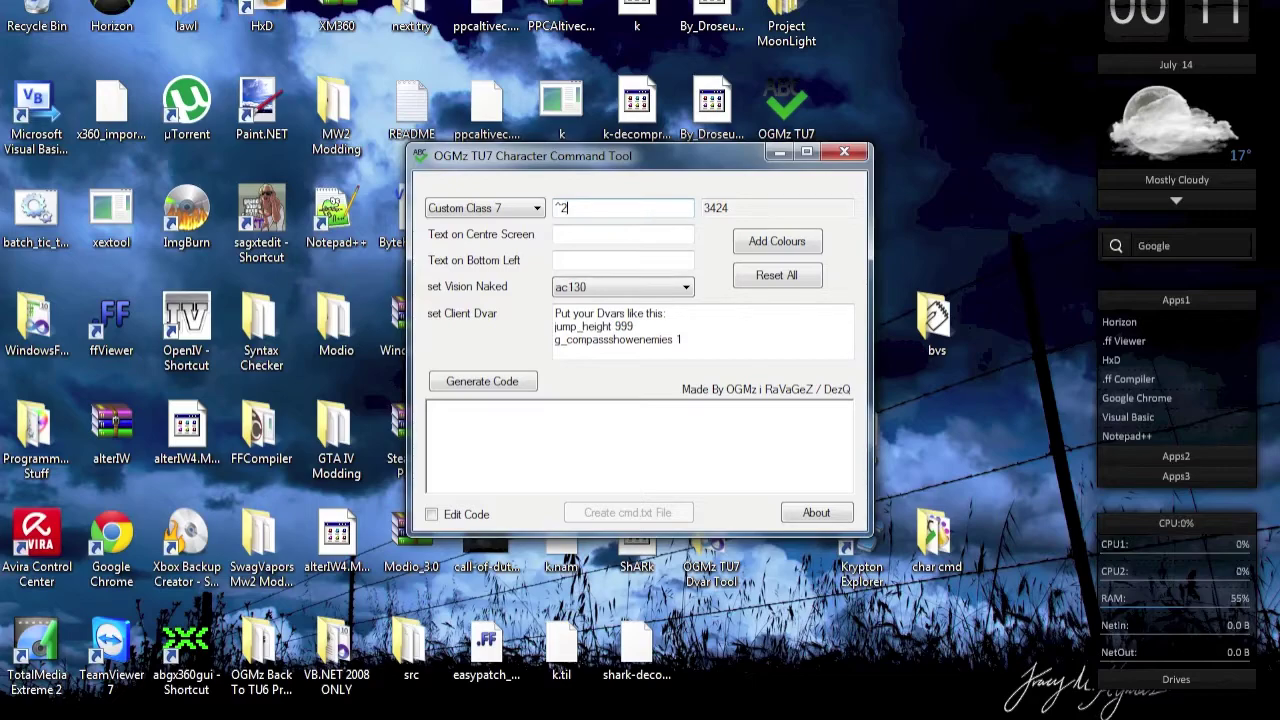
text(Se7enSins)
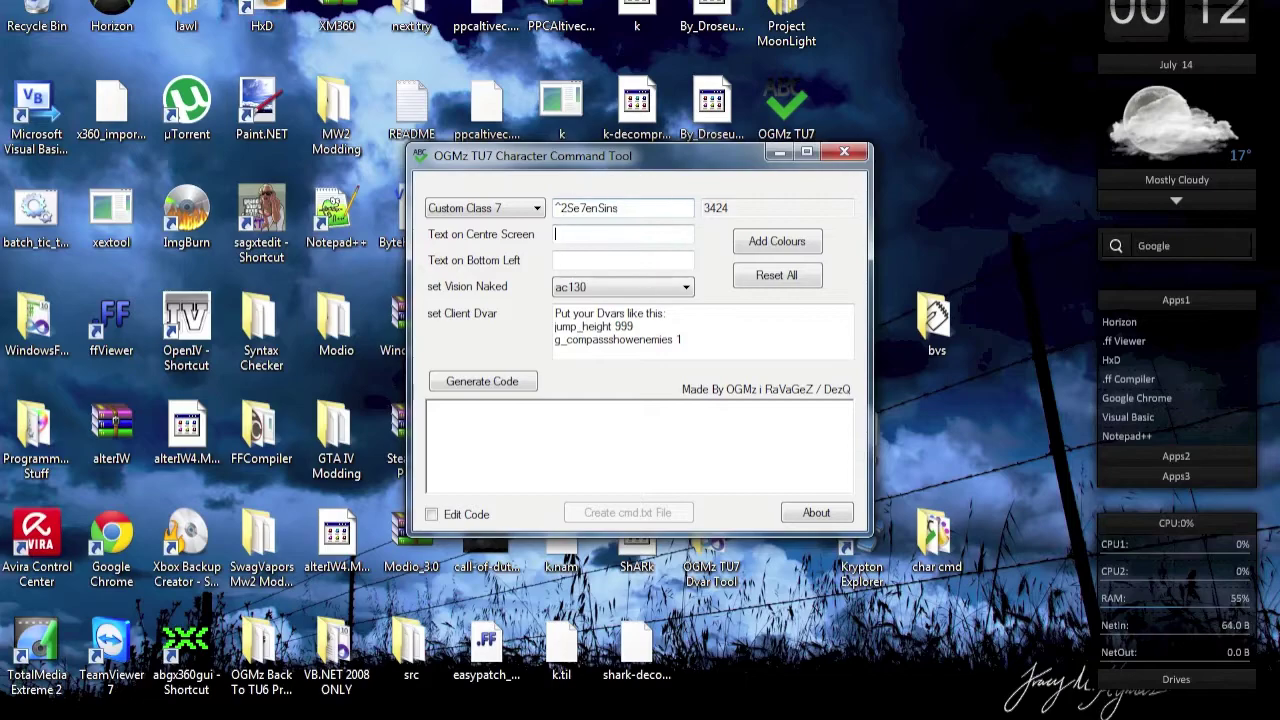
Step: Add the blue colour code to the Text on Centre Screen entry
click(767, 249)
click(660, 367)
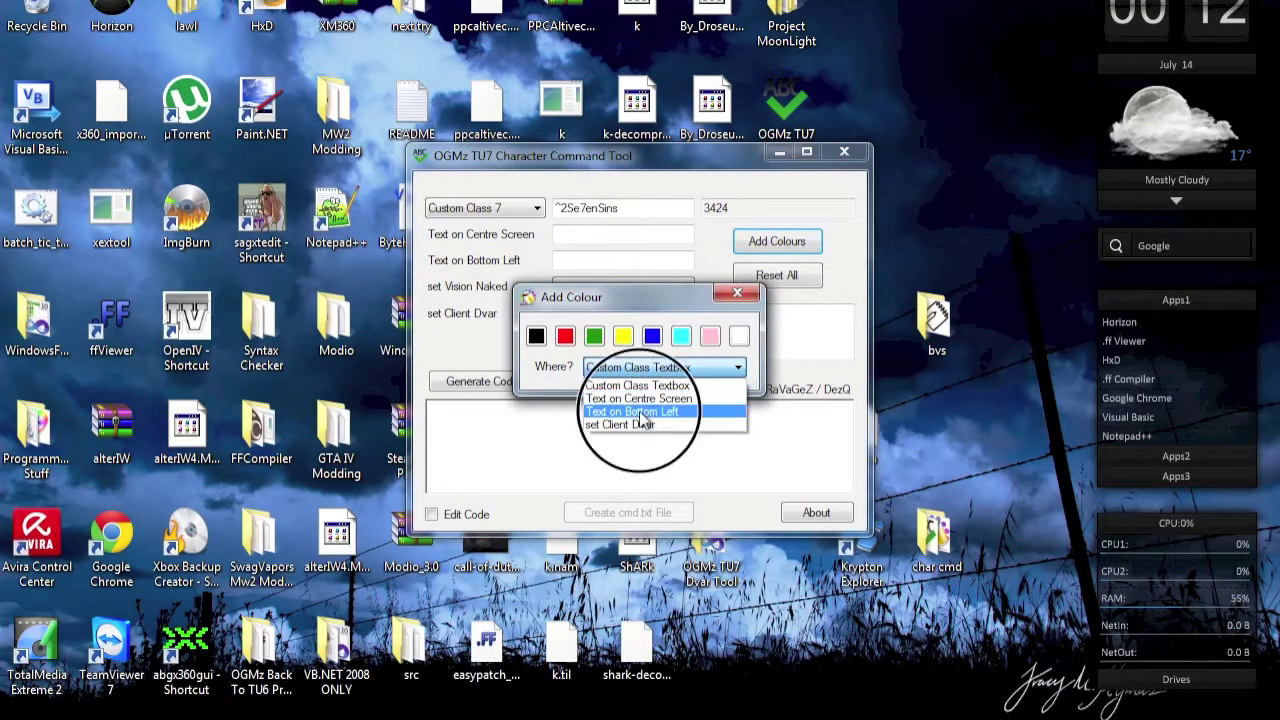
click(640, 411)
click(703, 367)
click(680, 397)
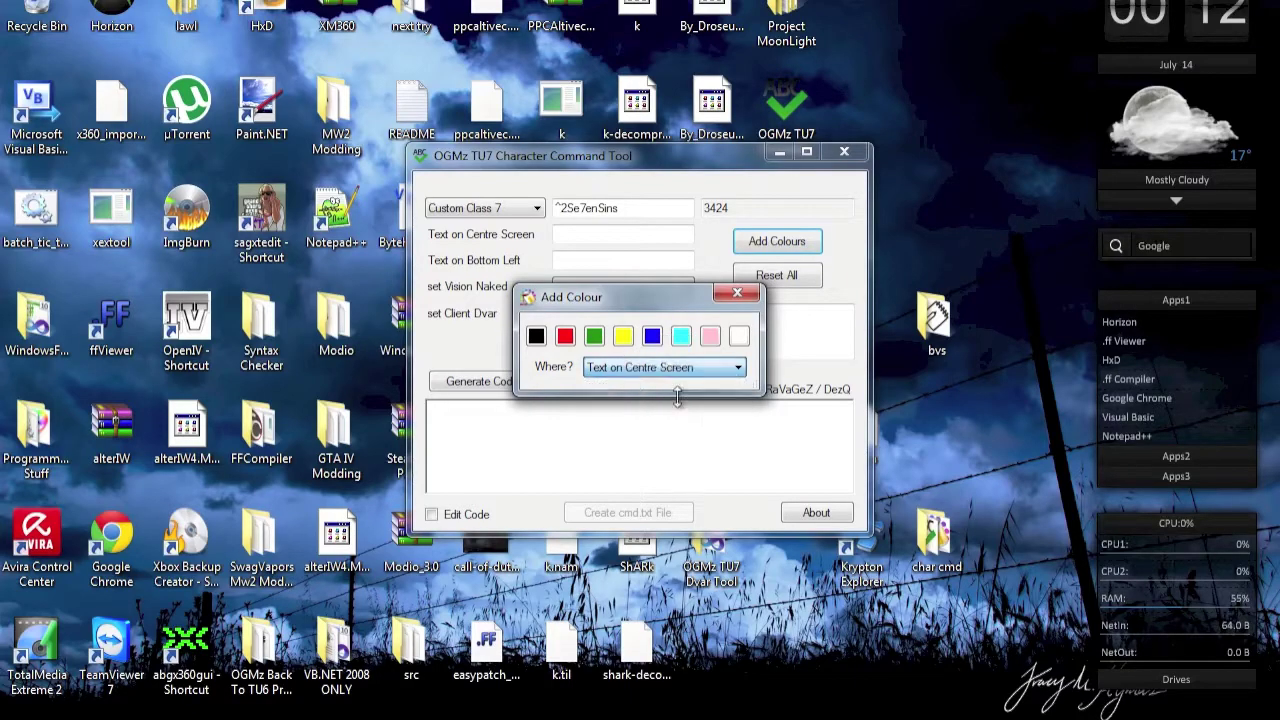
click(652, 336)
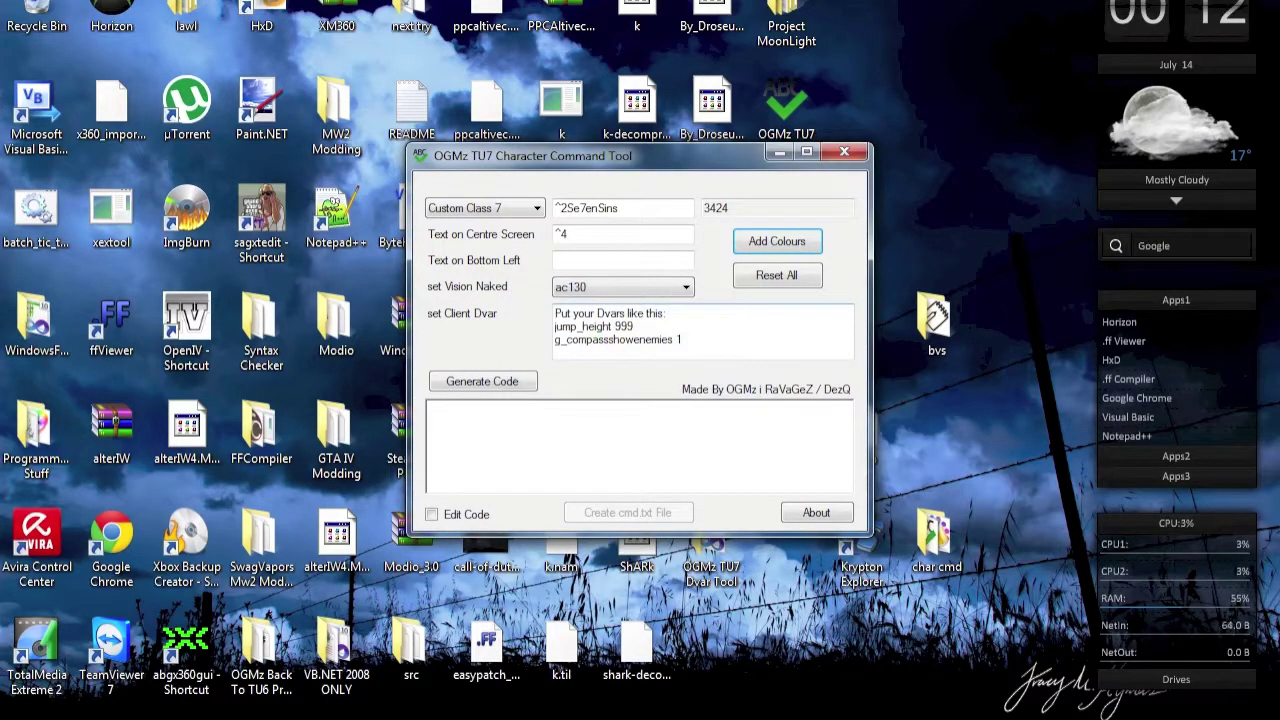
text(www.o)
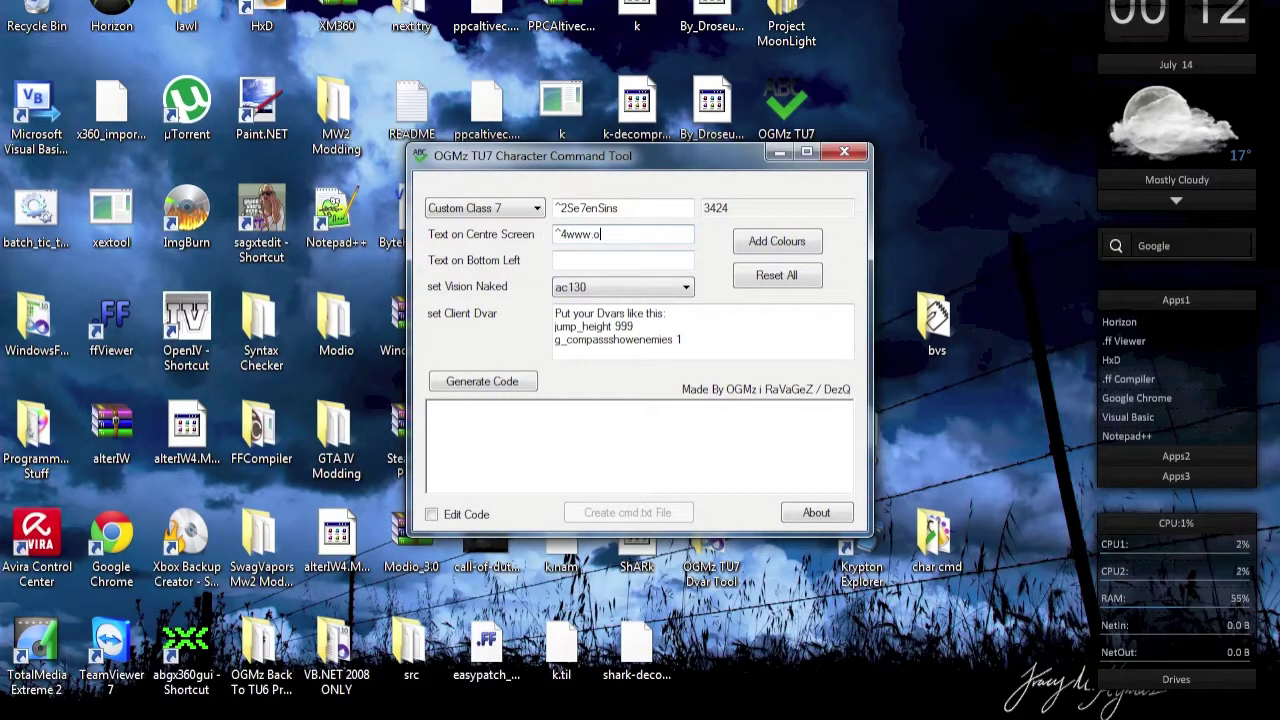
text(ogmz)
key(BackSpace)
key(BackSpace)
key(BackSpace)
key(BackSpace)
text(ogmz-modding.c)
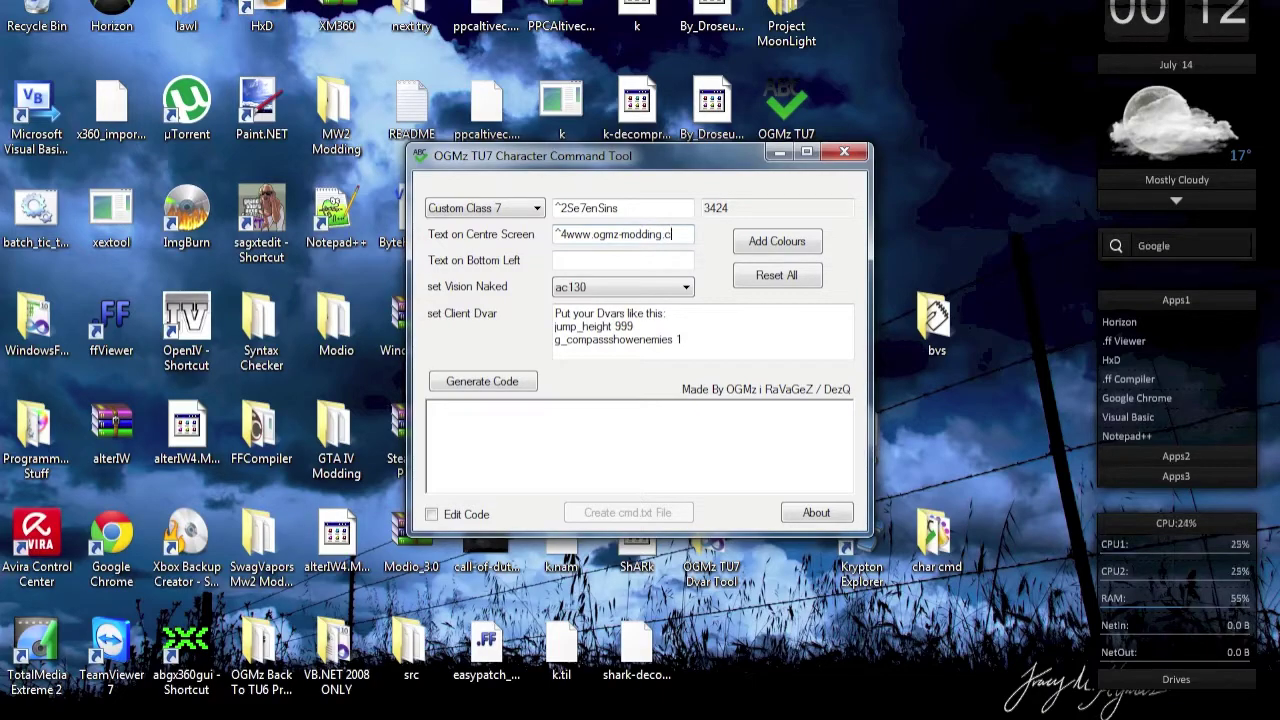
key(BackSpace)
key(BackSpace)
key(BackSpace)
key(BackSpace)
key(BackSpace)
key(BackSpace)
key(BackSpace)
key(BackSpace)
key(BackSpace)
key(BackSpace)
key(BackSpace)
key(BackSpace)
key(BackSpace)
key(BackSpace)
key(BackSpace)
key(BackSpace)
key(BackSpace)
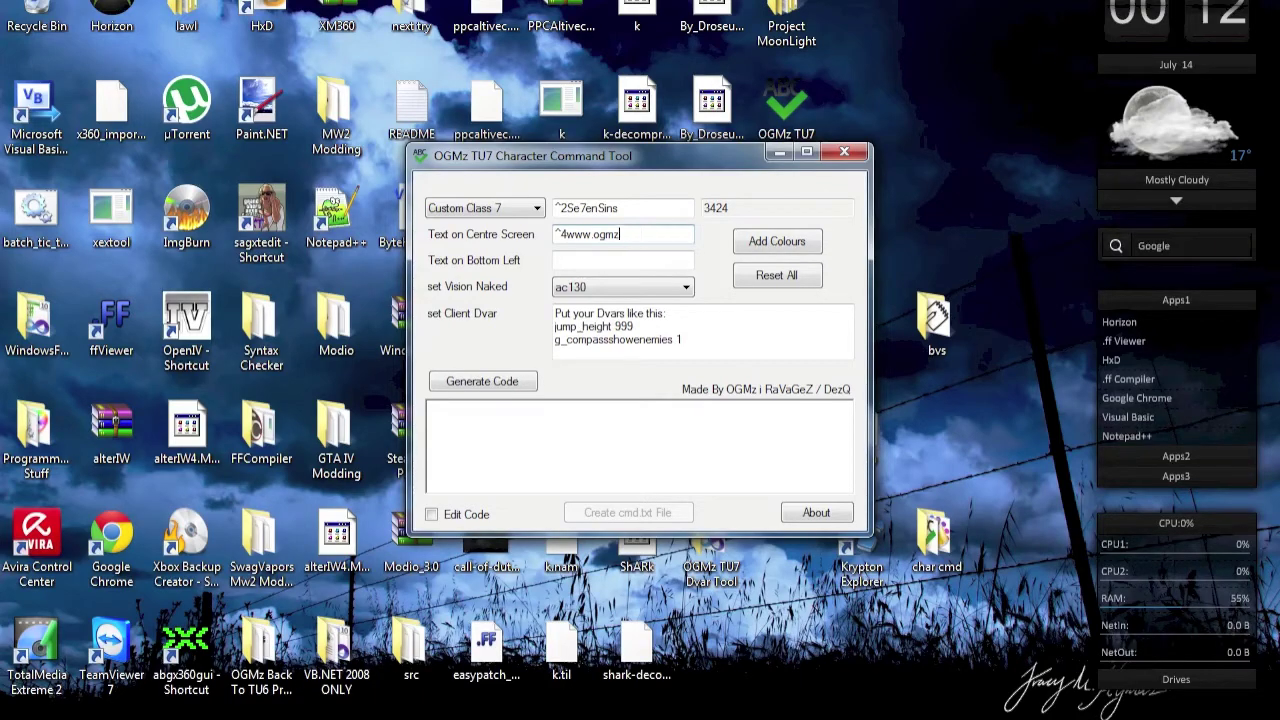
Step: Enter ogmz-modding.com after the blue colour code in the centre screen text
text(ogmz-modding.com)
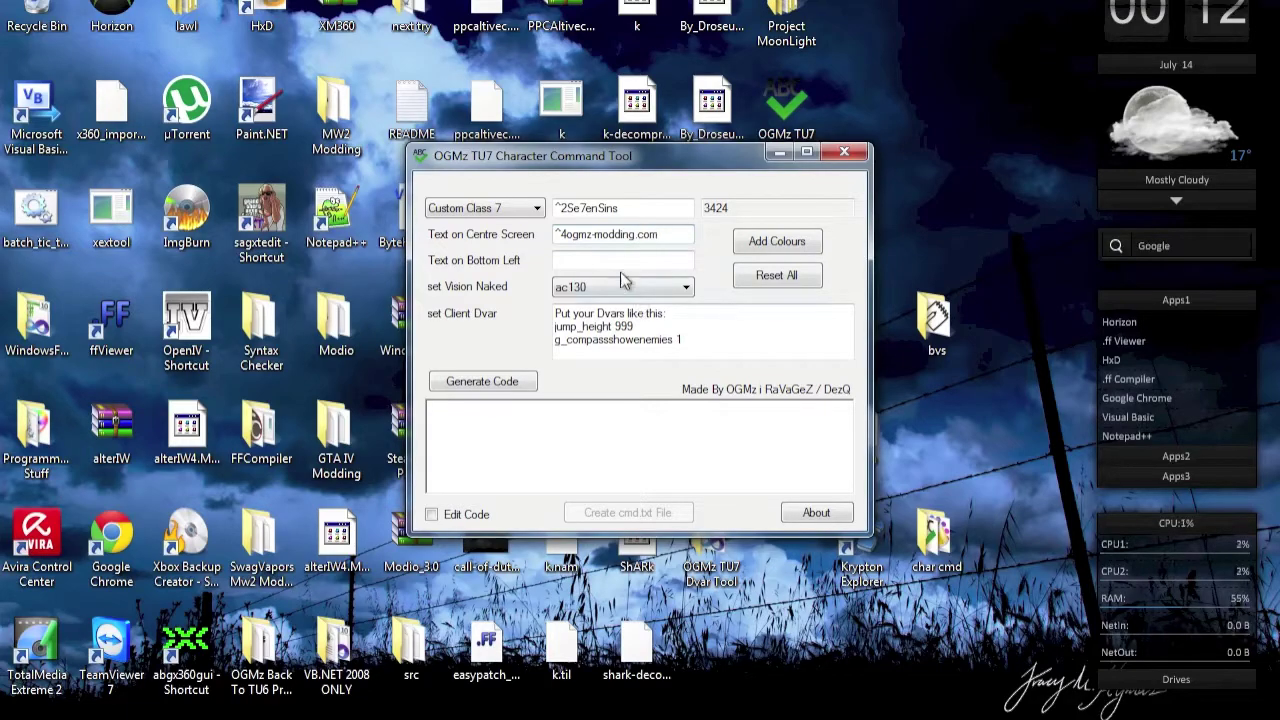
Step: Set Text on Bottom Left to the red colour code followed by the tool author's nickname
click(622, 260)
click(780, 245)
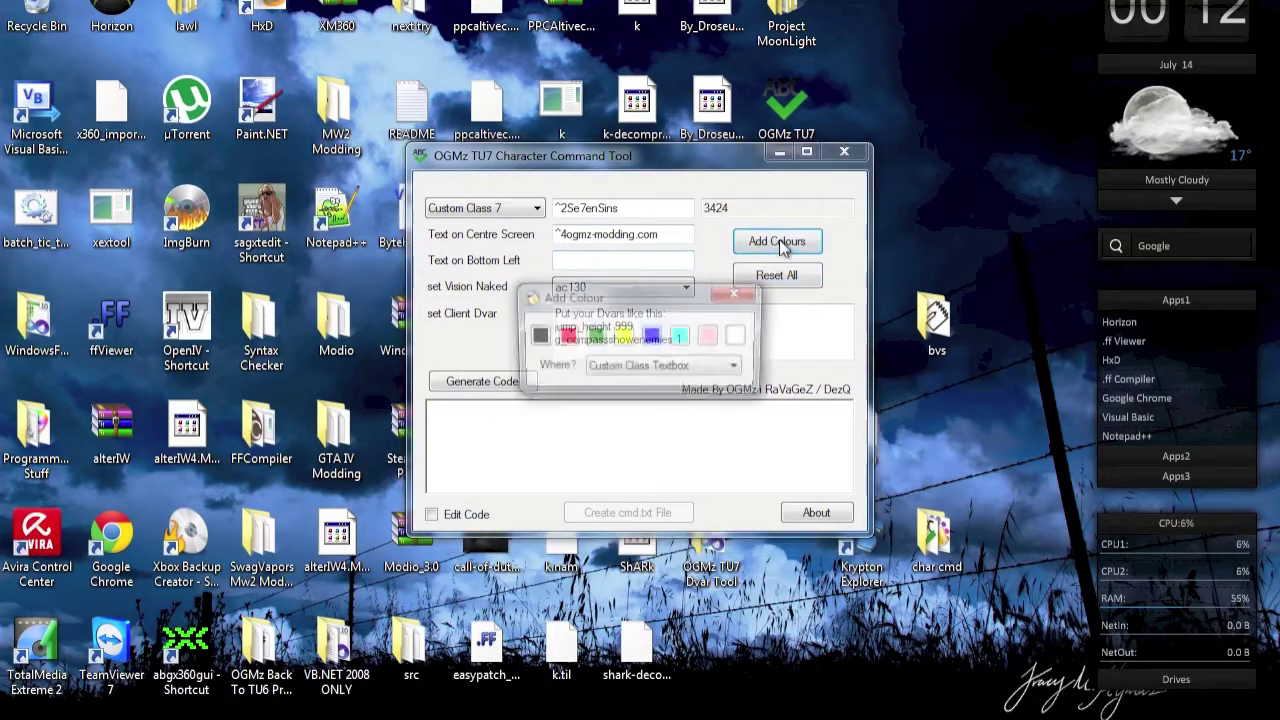
click(663, 368)
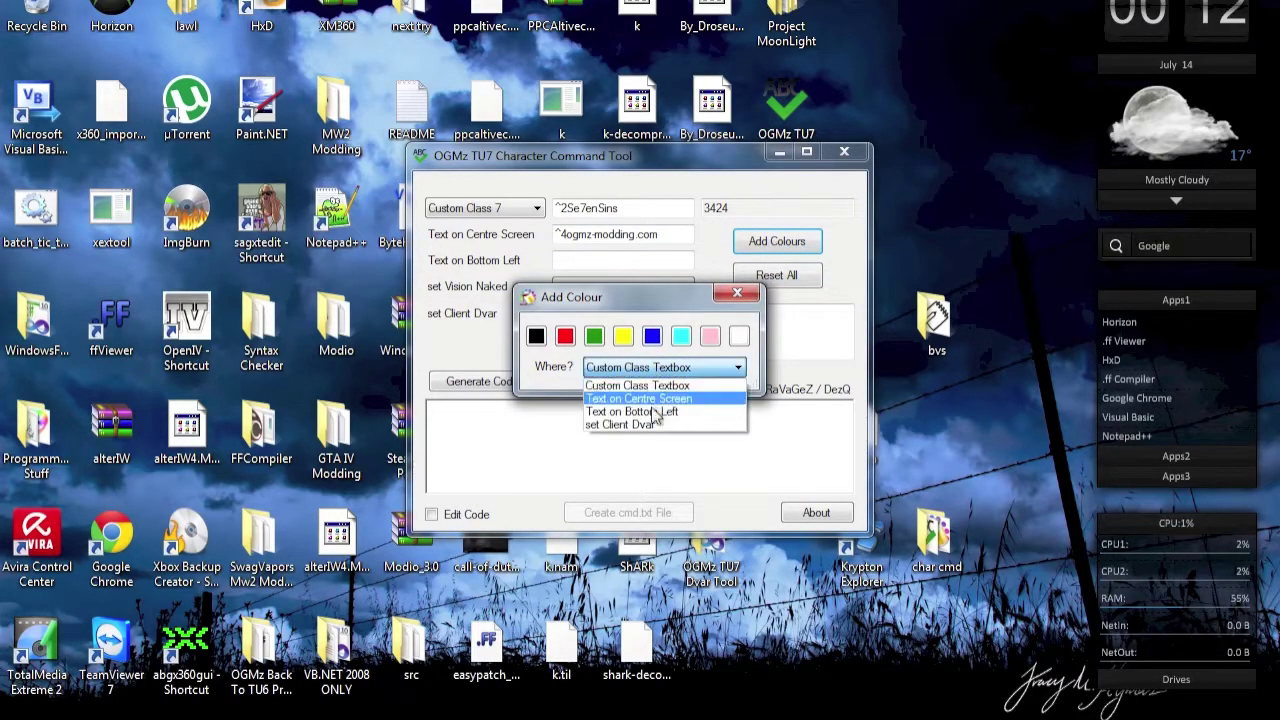
click(652, 412)
click(565, 337)
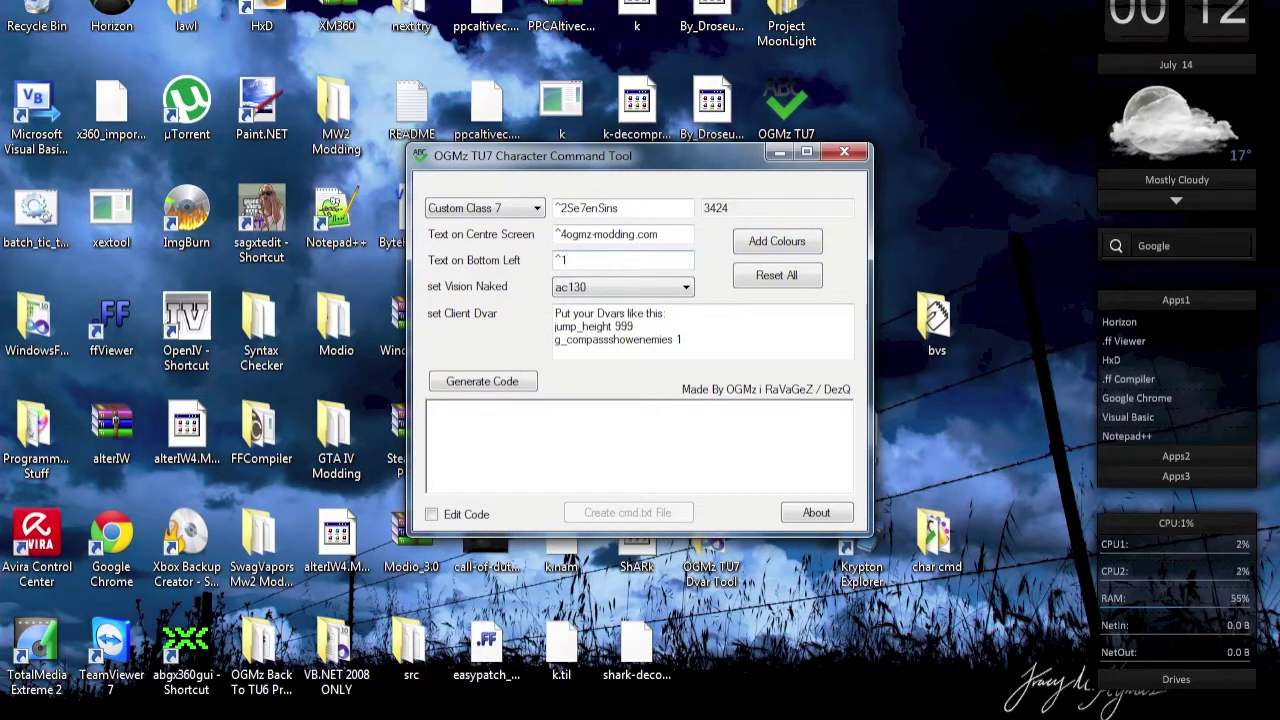
text(RaVaGeZ)
Step: Set the Vision Naked option to favela_escape
click(618, 288)
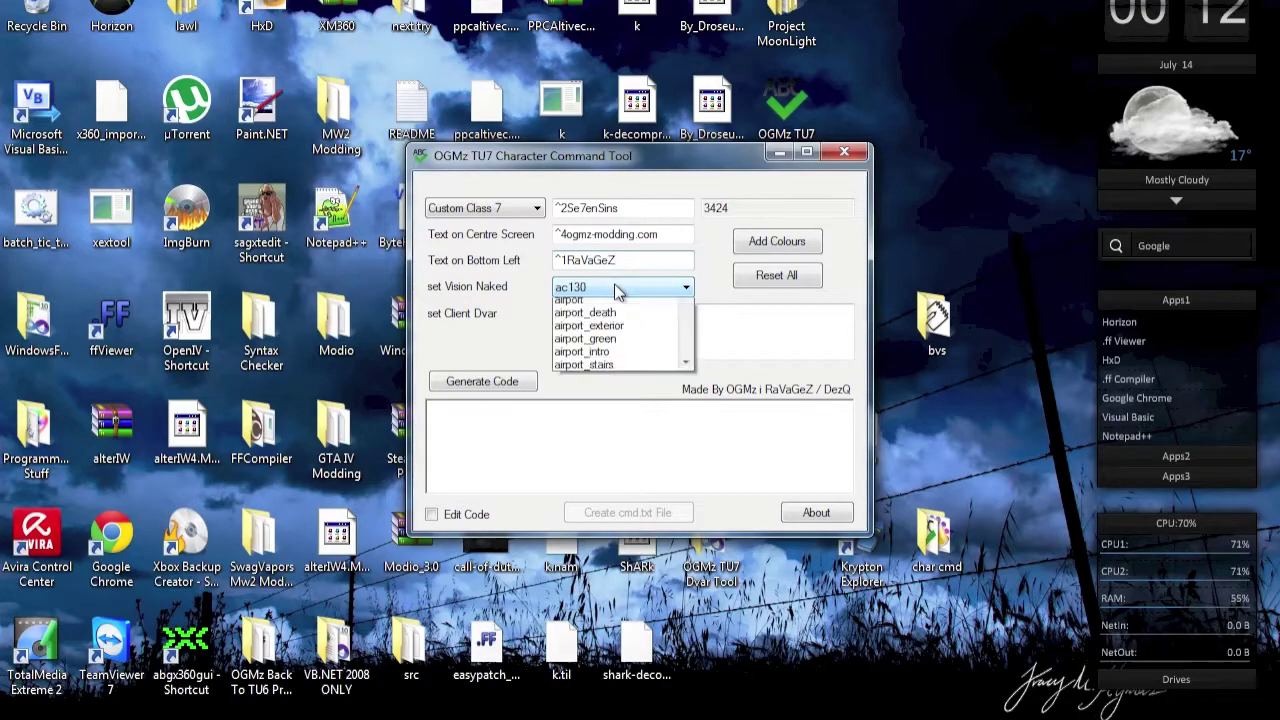
drag(688, 349, 684, 513)
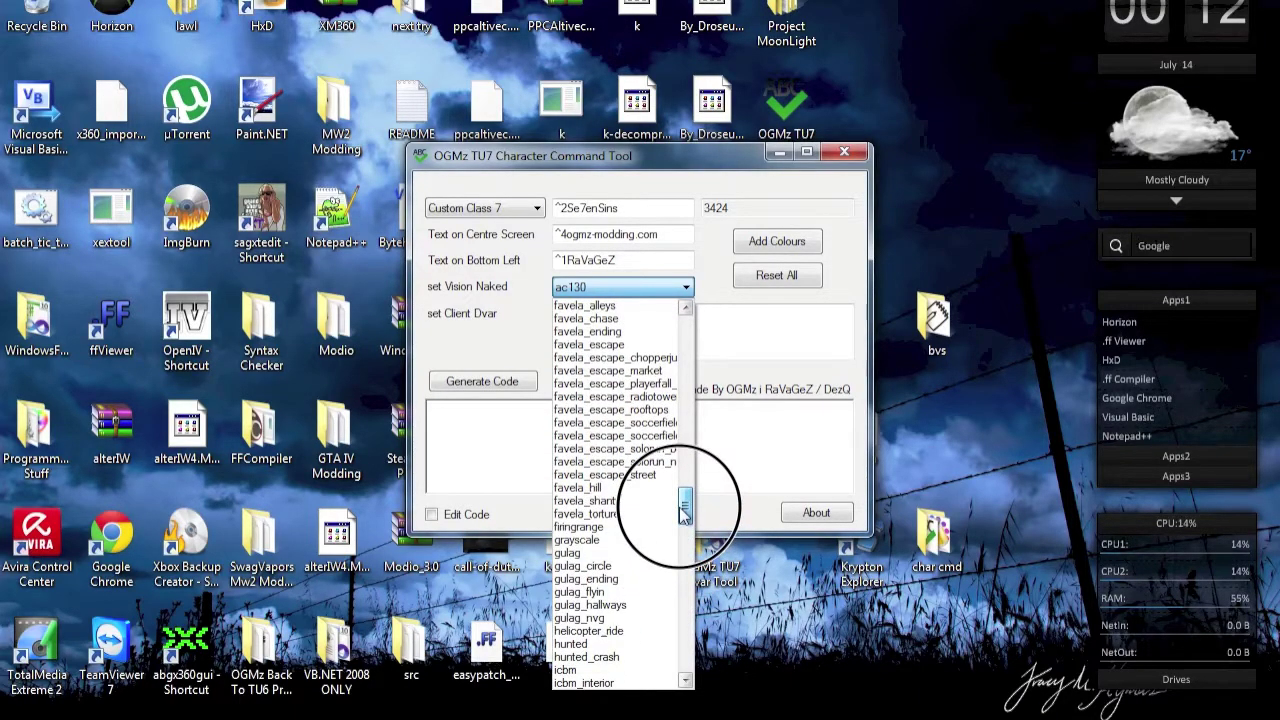
click(590, 344)
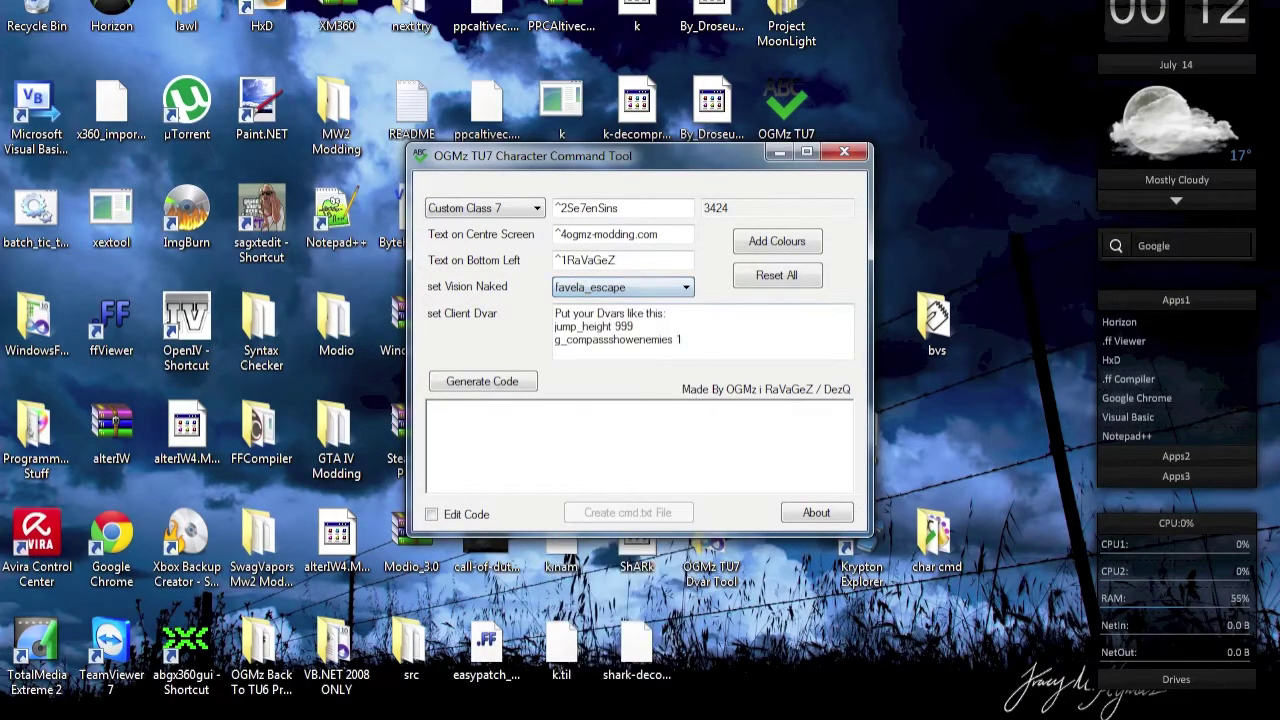
Step: Replace the sample Client Dvar text with the single entry g_compassshowenemies 1
click(556, 314)
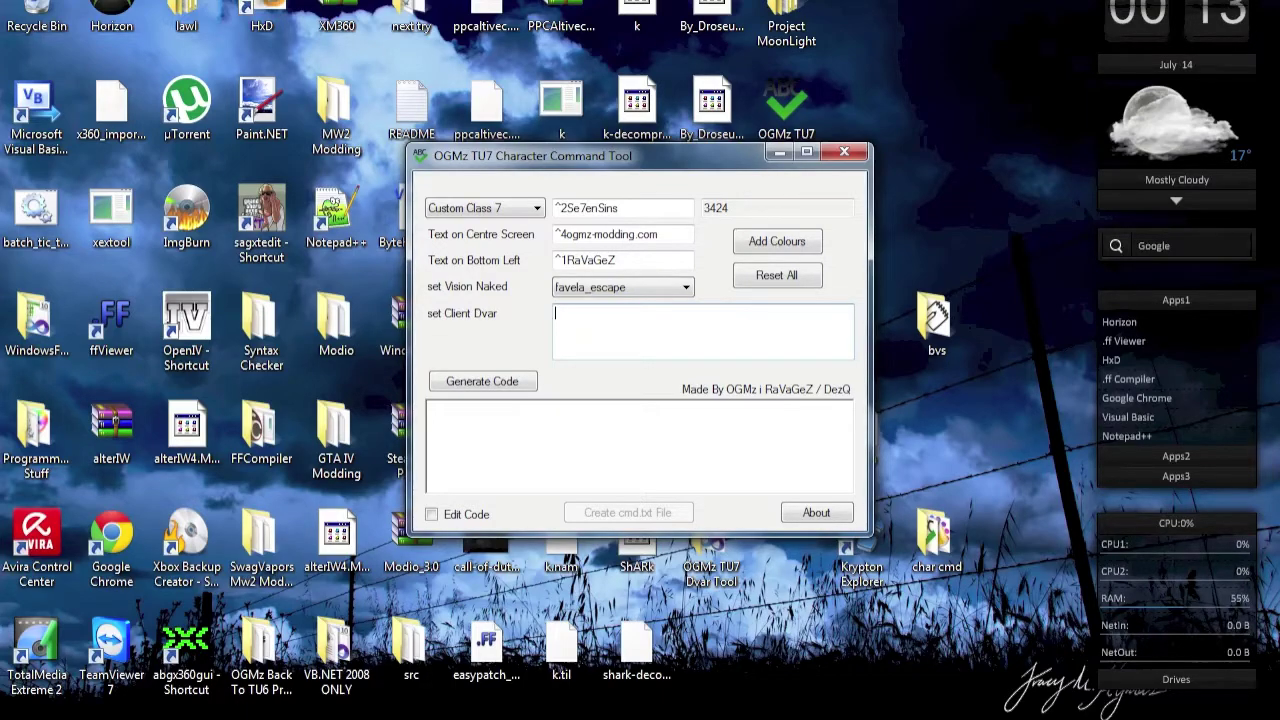
text(g_compass)
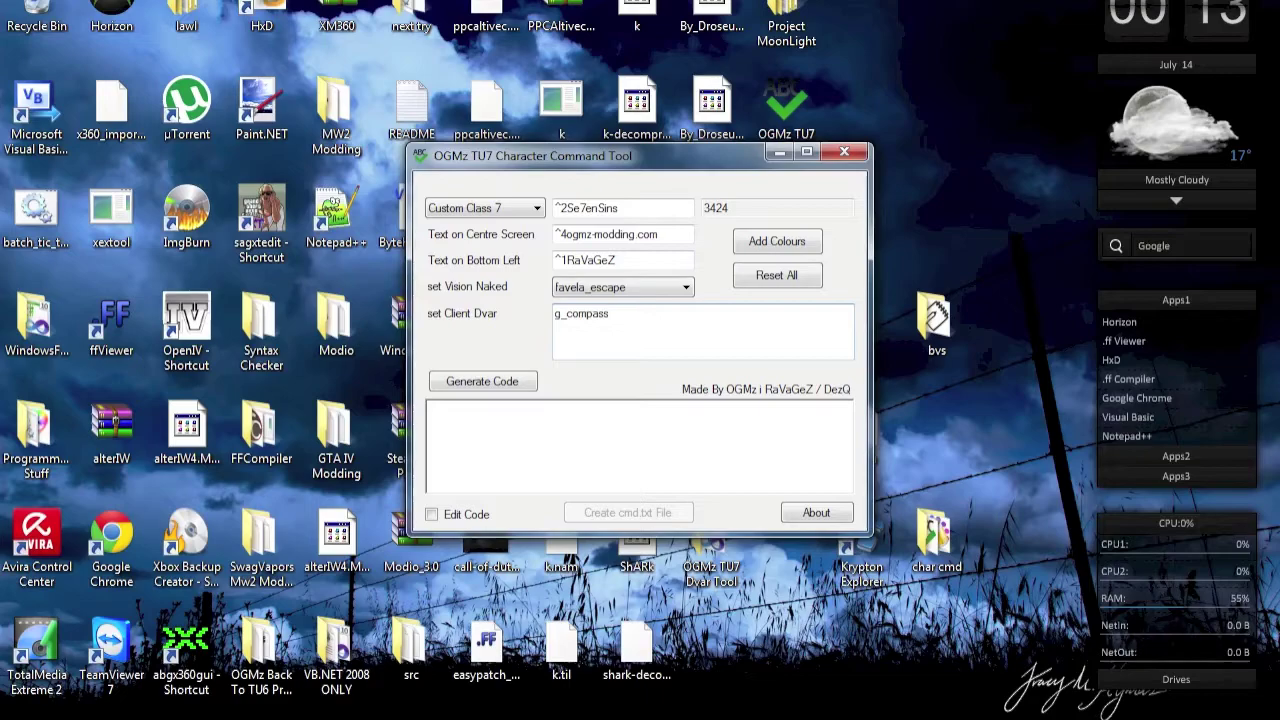
text(showenem)
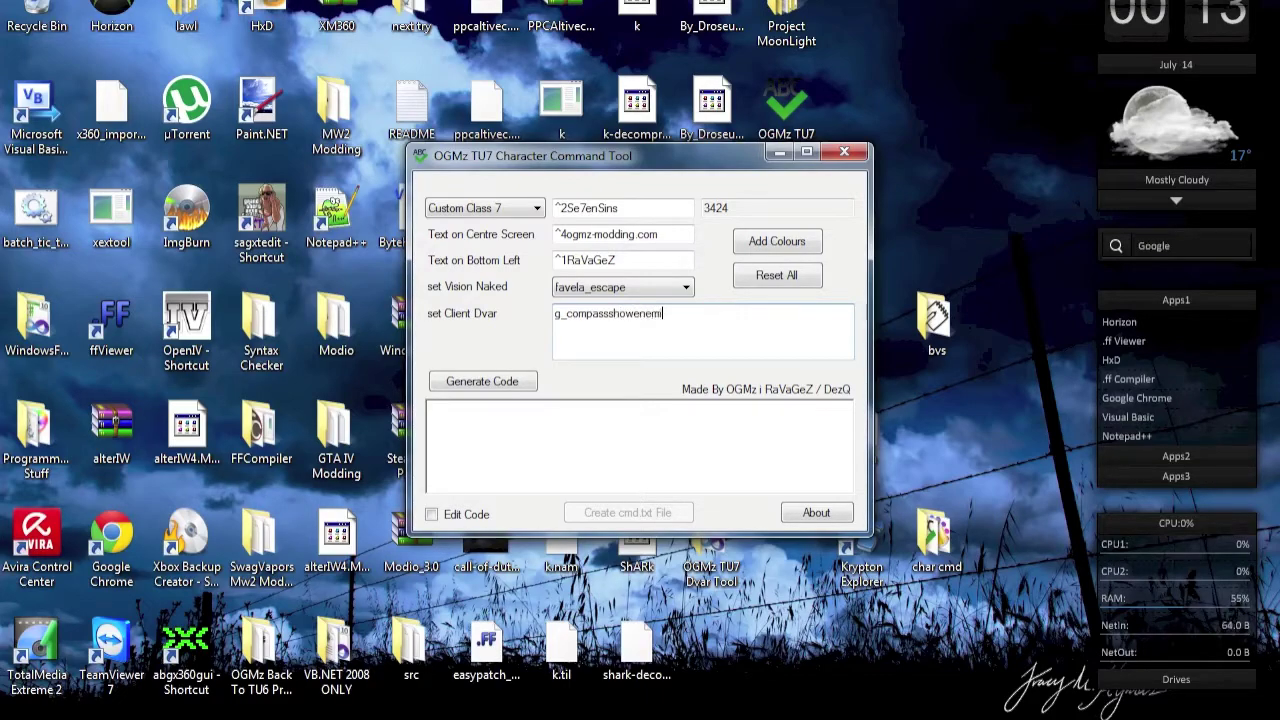
text(s 1)
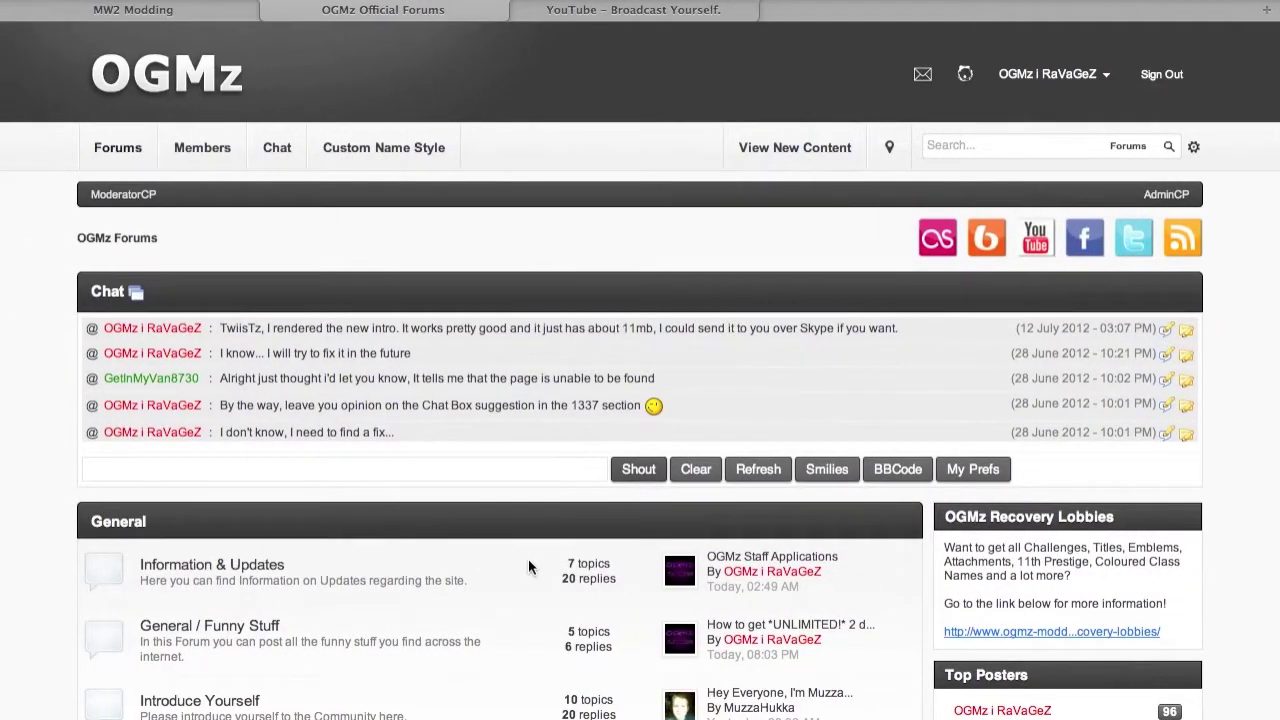
Step: Switch to the OGMz forums in the browser and open the Revised TU7 Dvar List topic under Modern Warfare 2 Modding
scroll(299, 640, down, 4)
scroll(456, 640, down, 3)
click(288, 190)
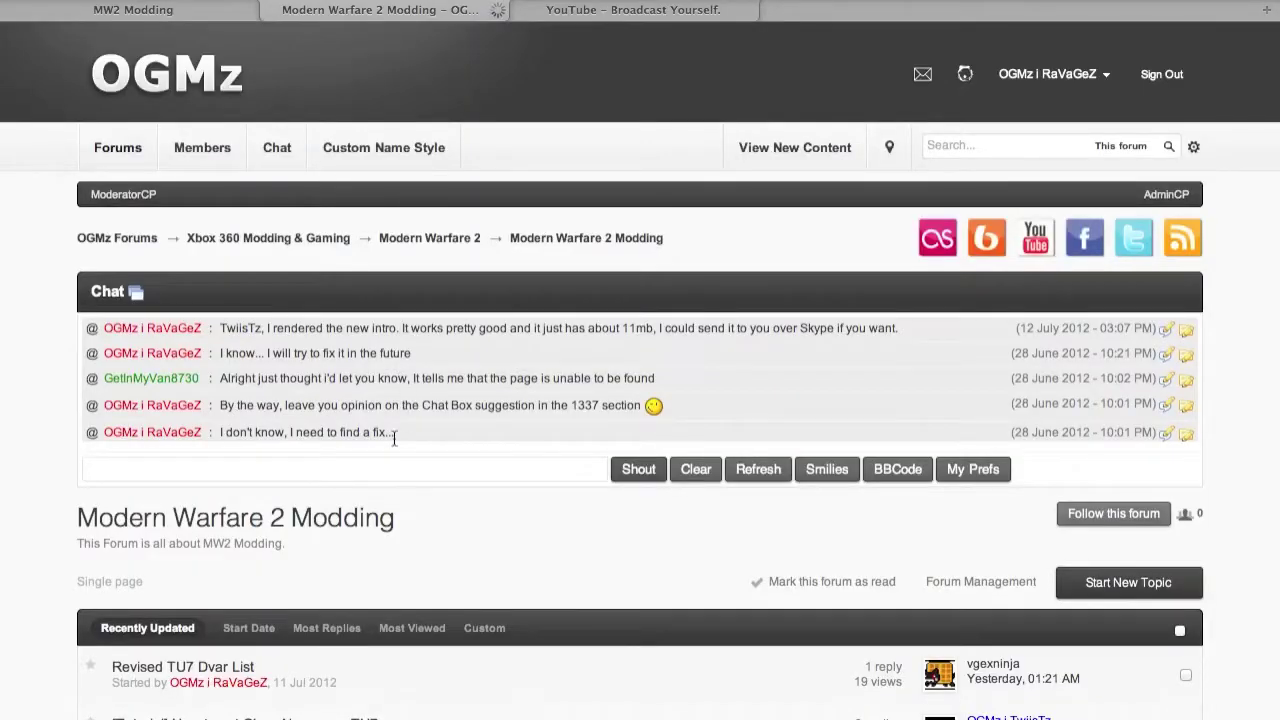
scroll(322, 605, down, 2)
click(232, 587)
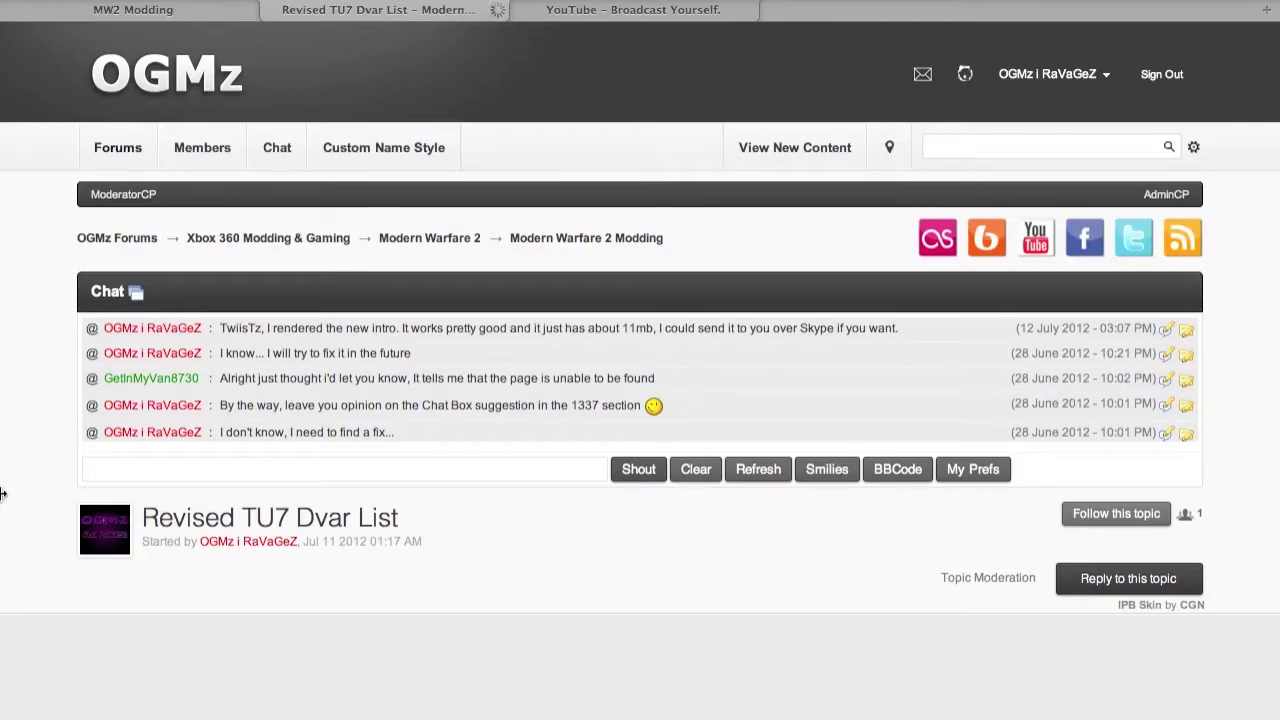
scroll(2, 495, down, 3)
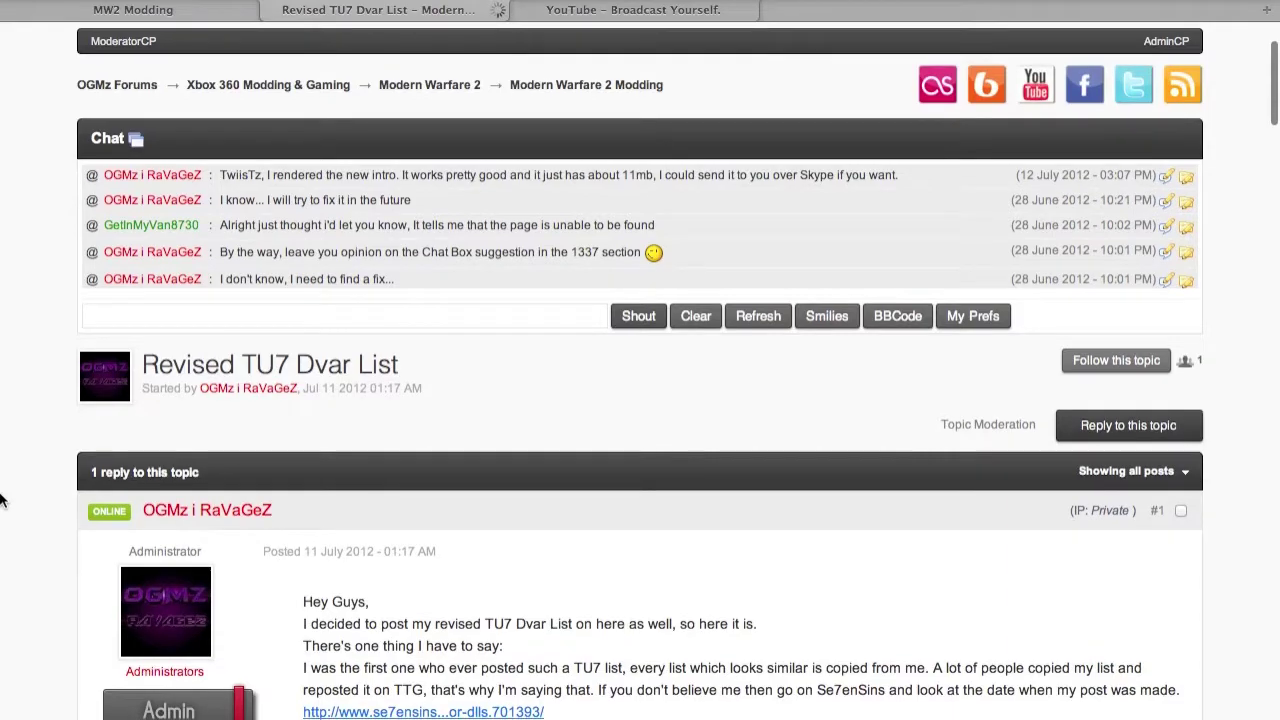
scroll(2, 500, down, 1)
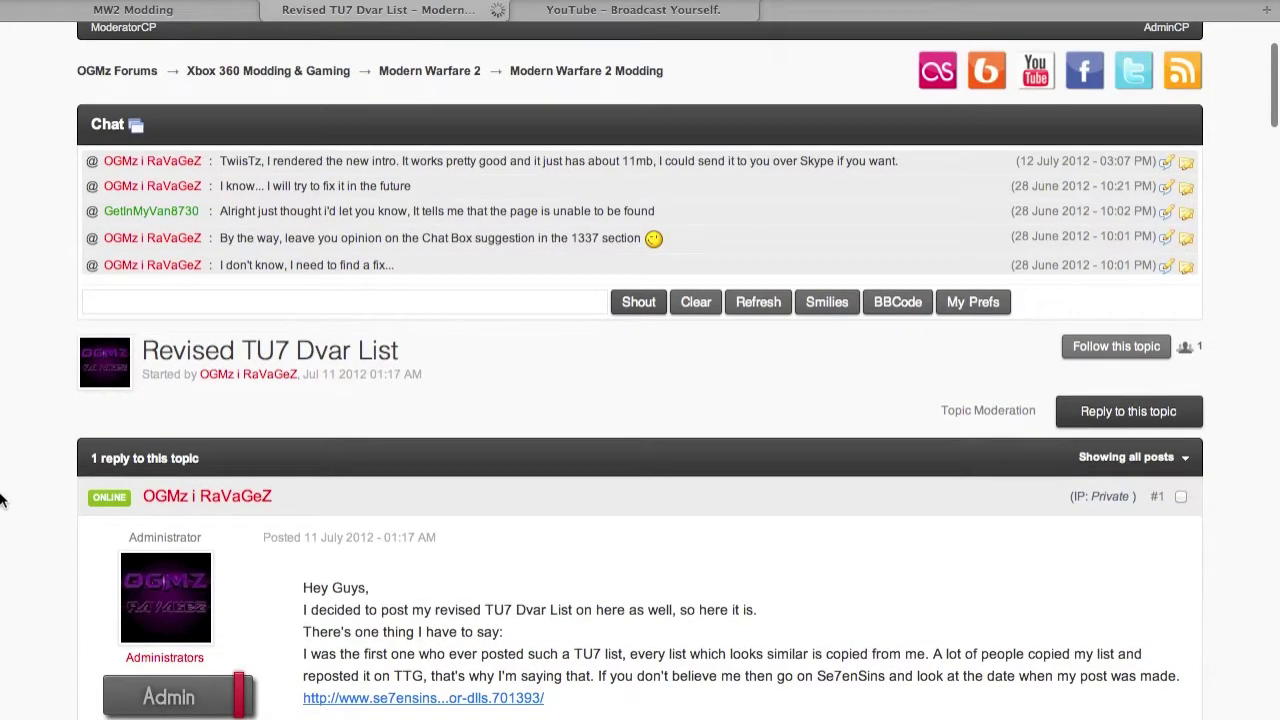
Step: Find the Unlimited Sprint Dvar in the forum list and add player_sprintunlimited 1 as a new Client Dvar line in the Character Command Tool
scroll(2, 500, down, 9)
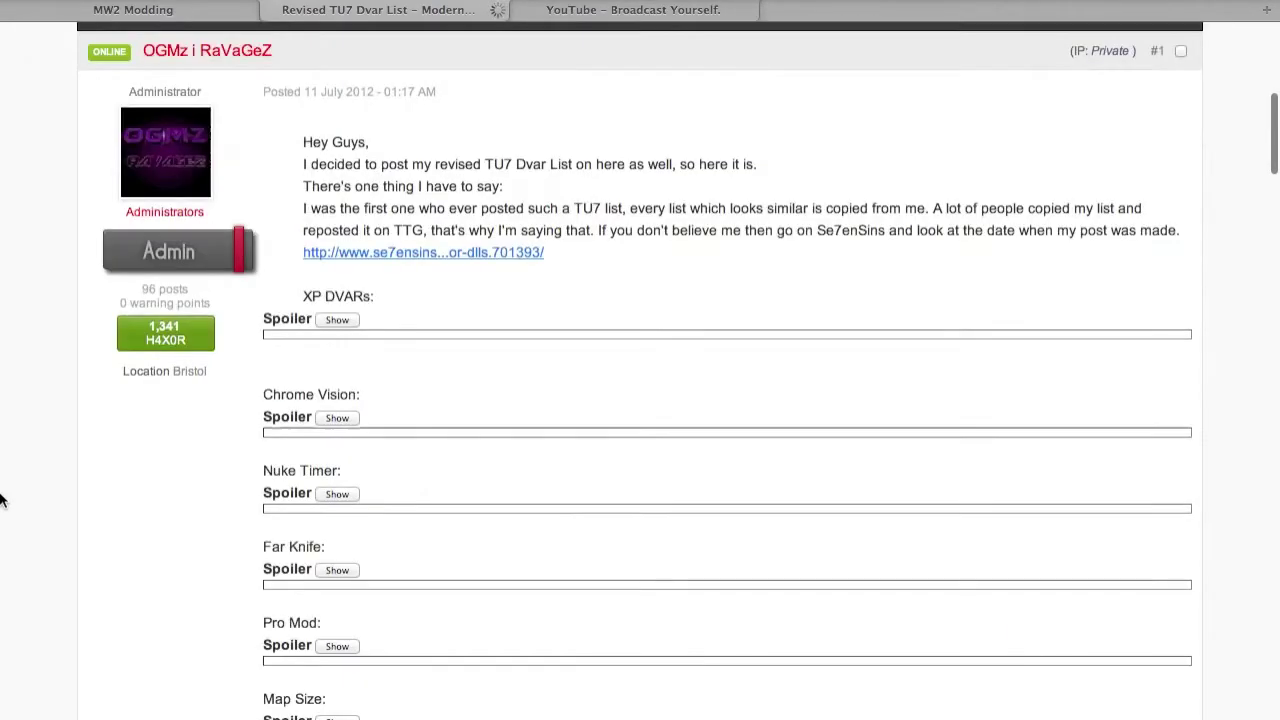
scroll(560, 310, down, 3)
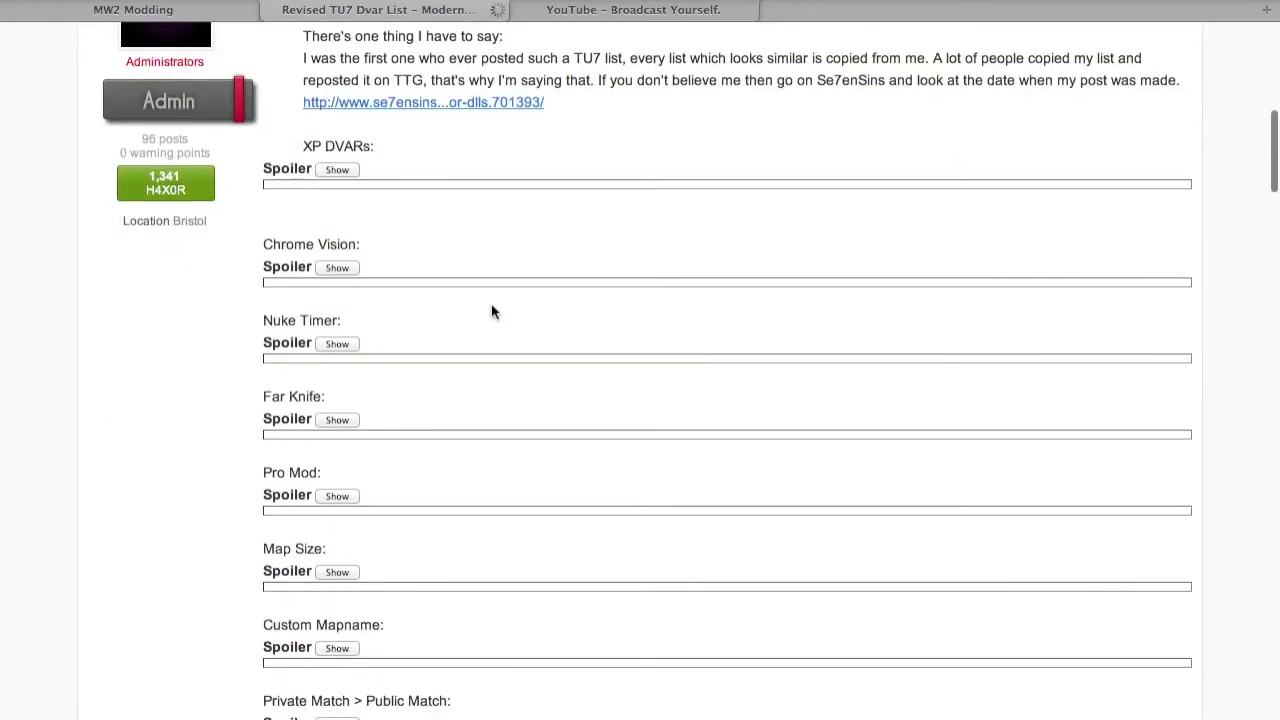
scroll(491, 312, down, 20)
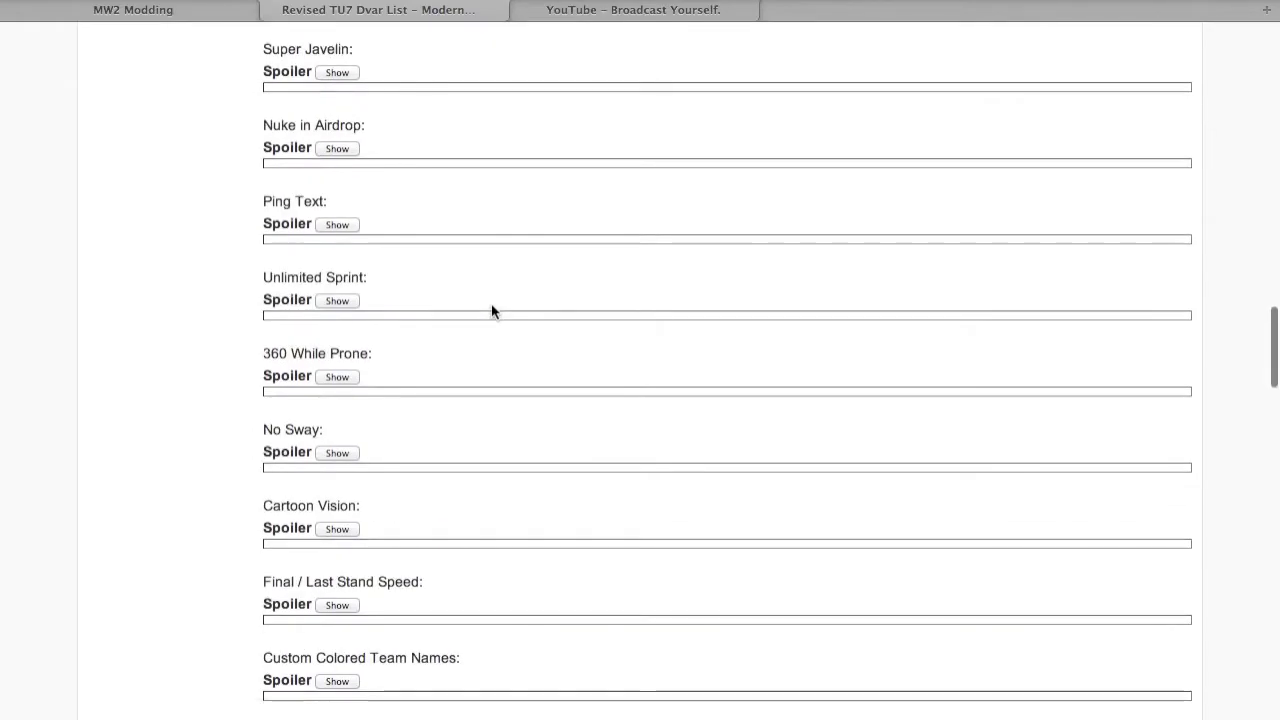
click(349, 301)
drag(471, 329, 267, 328)
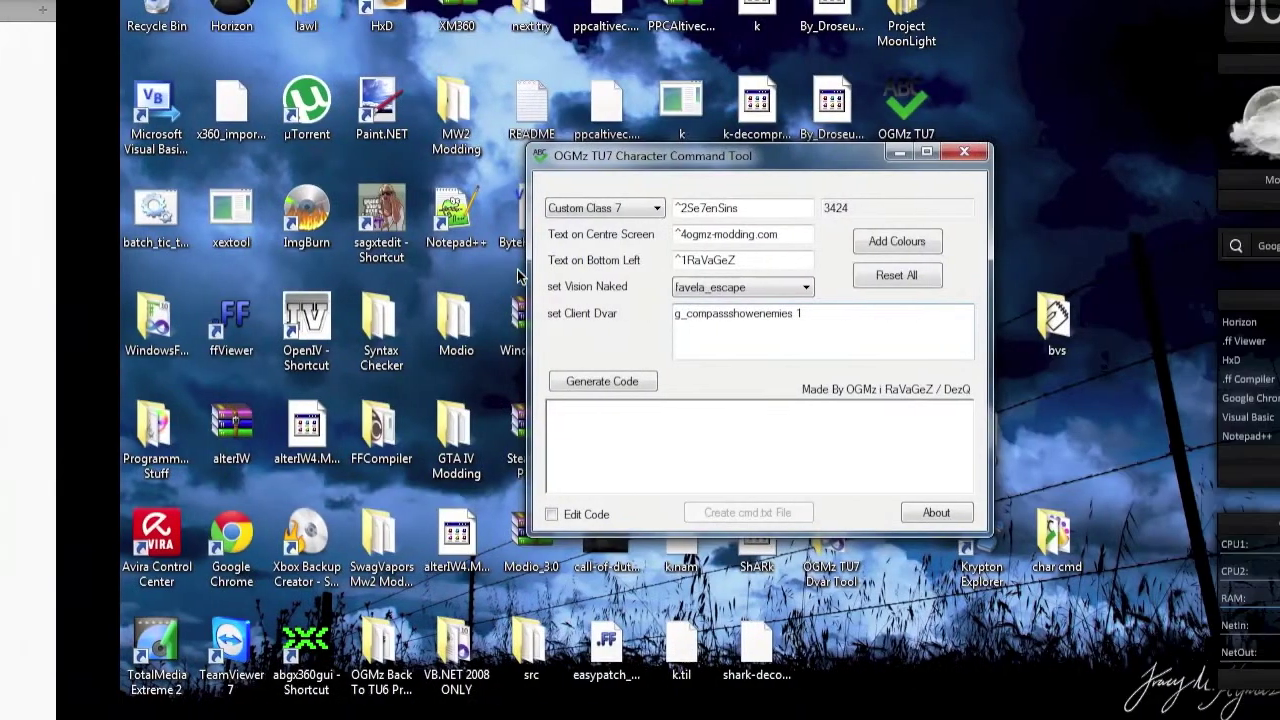
text(player_sprintunlimited 1)
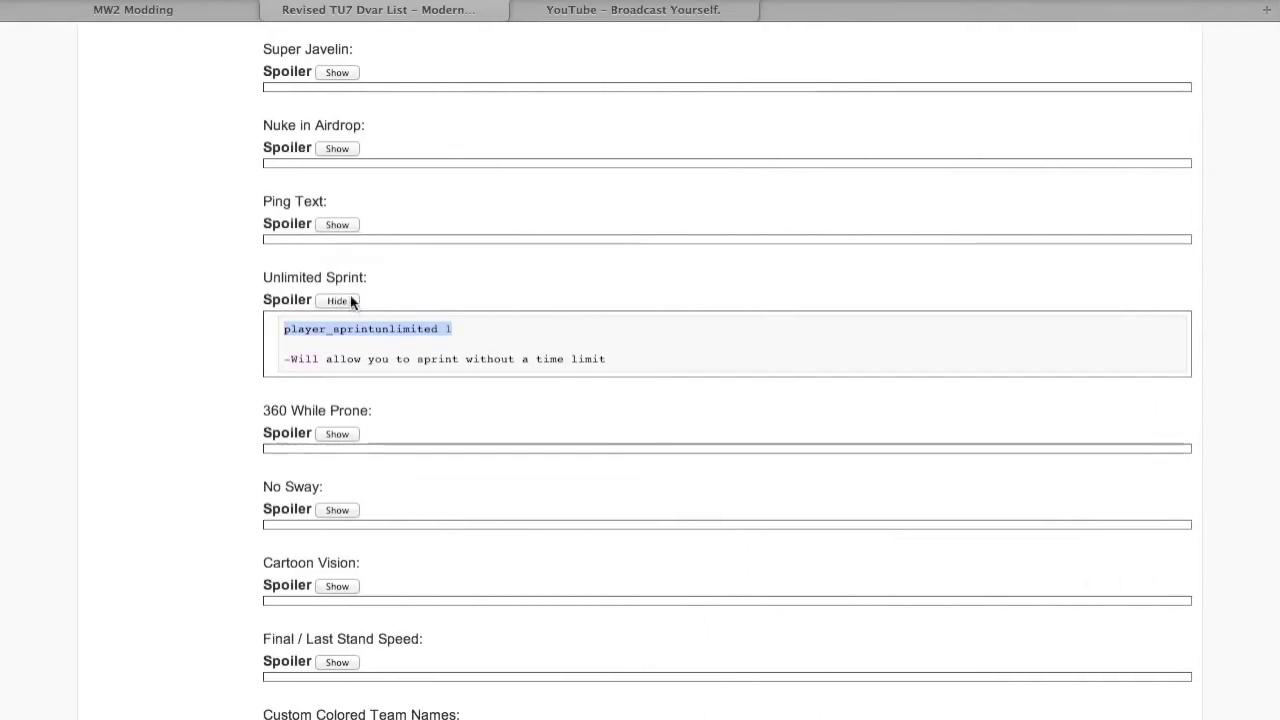
Step: Reveal the Ping Text Dvar in the forum list and add cg_scoreboardPingText 1 as another Client Dvar line, checking the entries
click(341, 225)
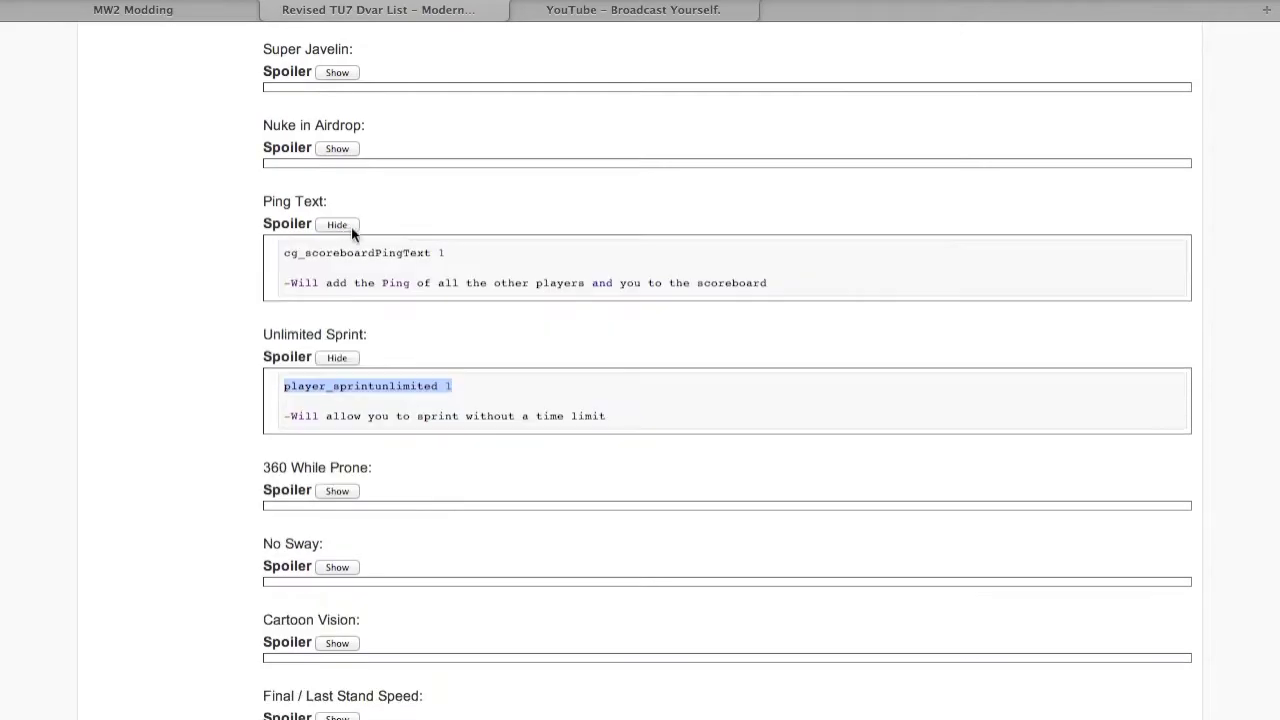
drag(457, 262, 380, 237)
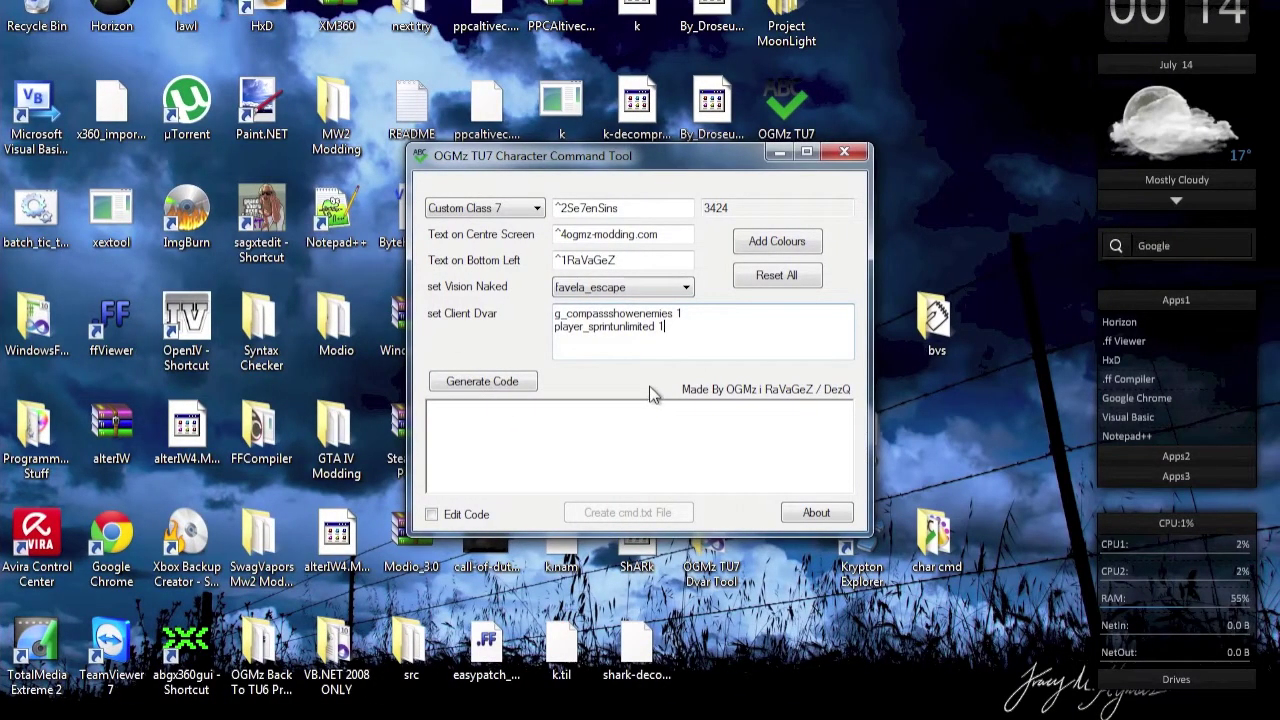
text(cg_scoreboardPingText 1)
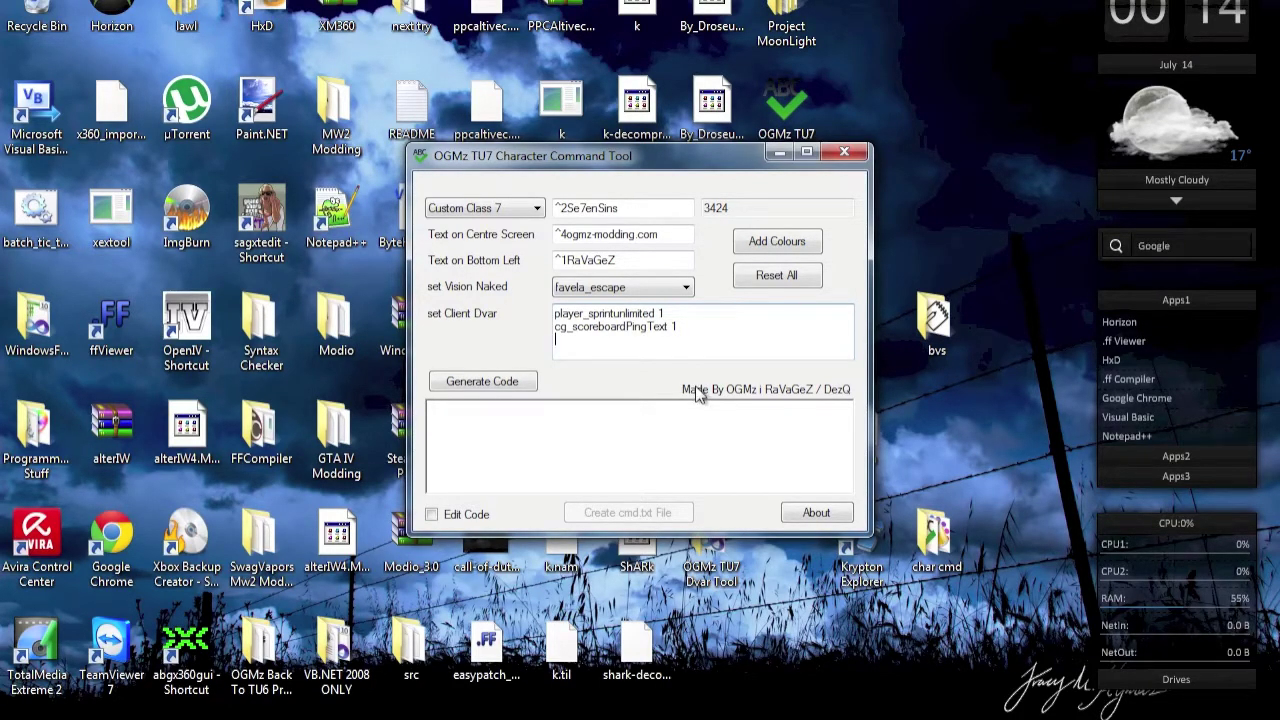
scroll(697, 393, up, 1)
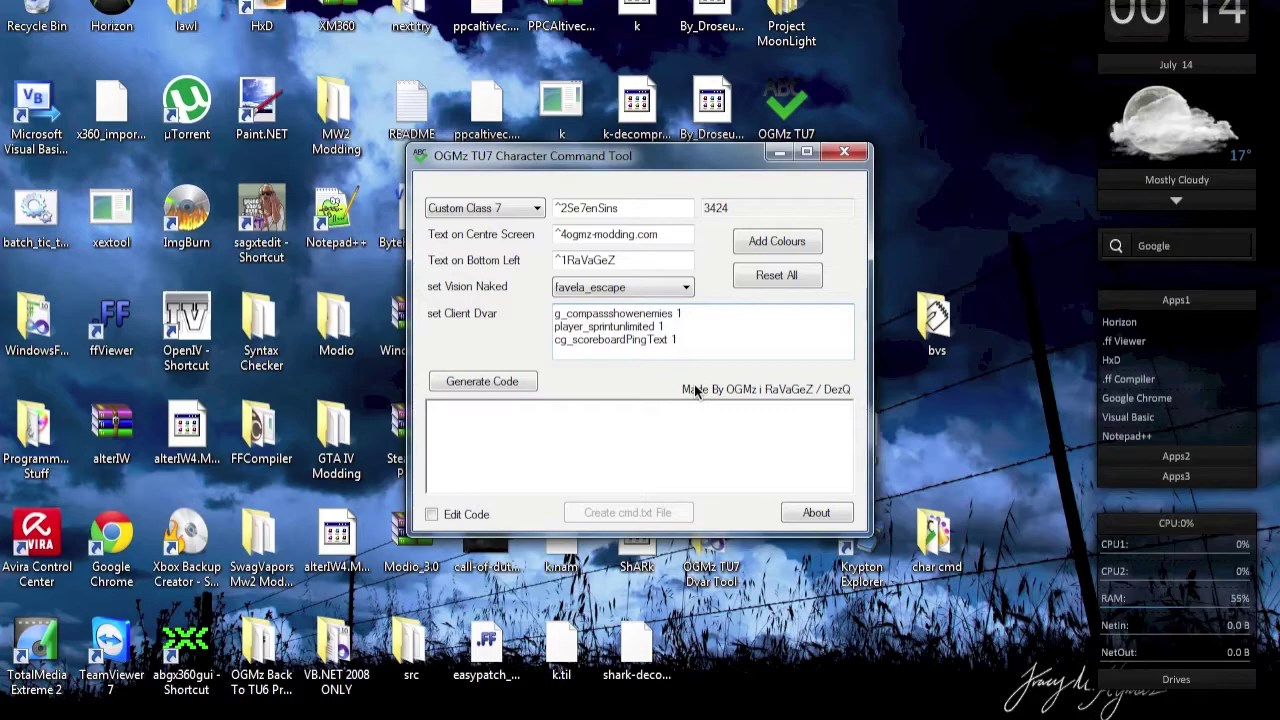
scroll(697, 393, down, 1)
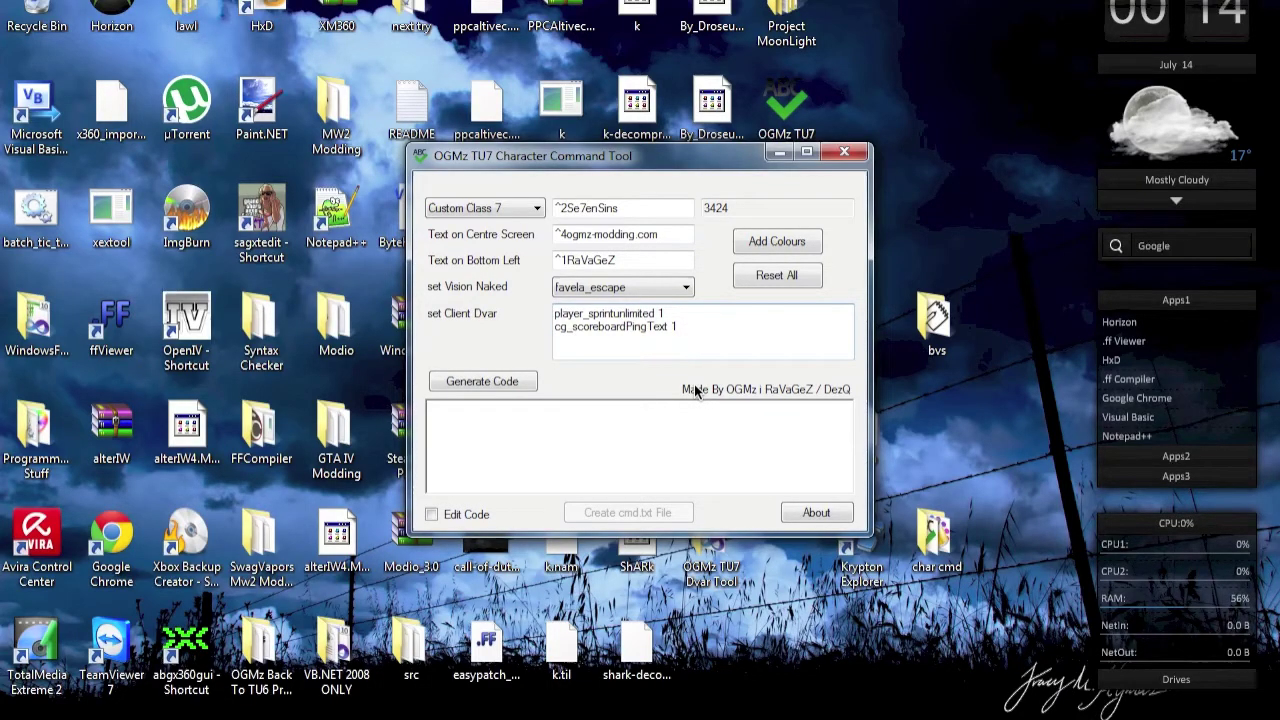
Step: Add the Client Dvar line activeaction onlinegame 1;xblive_privatematch 0;scr_dd_timelimit 0.5;seta activeaction
text(iveactio)
text(n onlinegame 1;xbl)
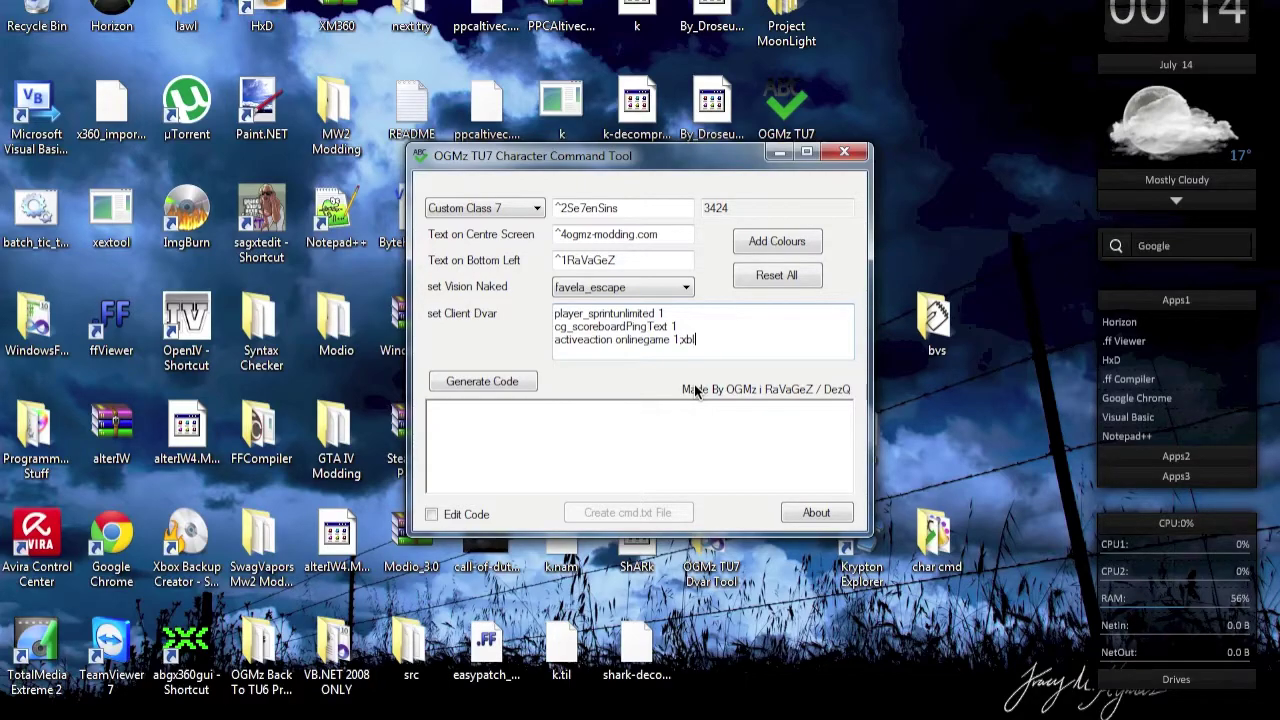
text(ive_privatematch 0;scr)
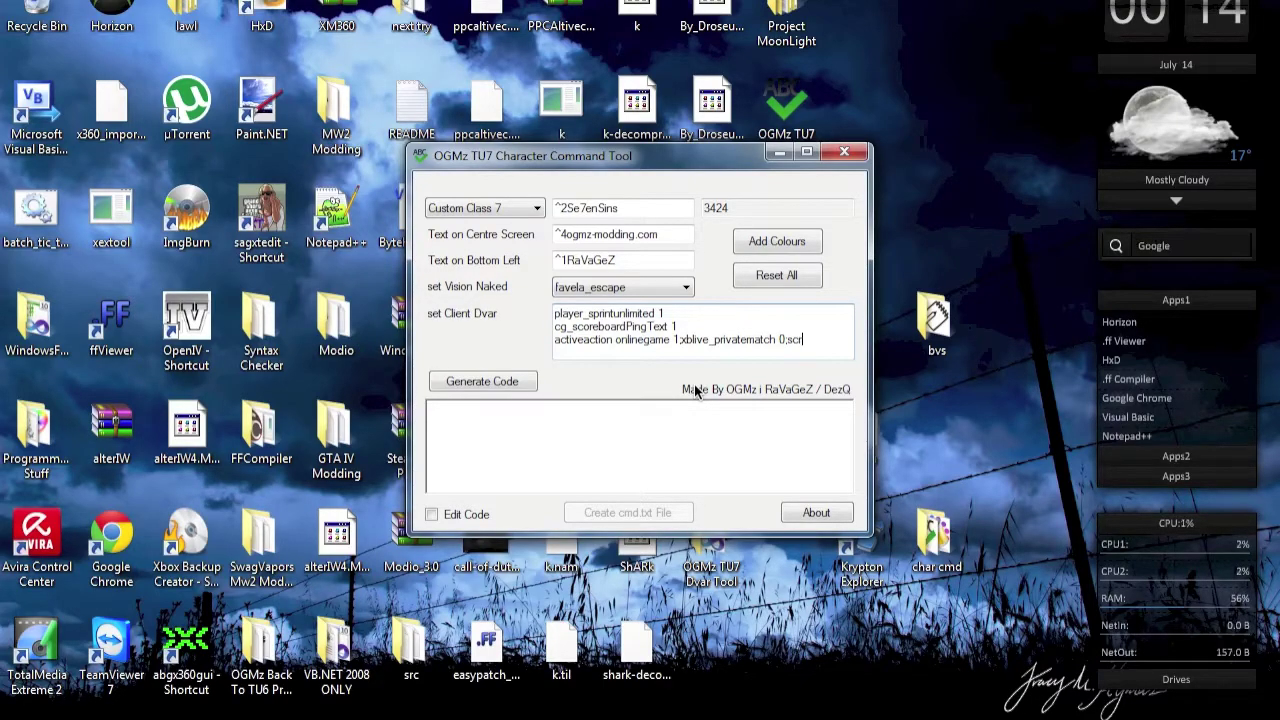
text(_dd_timelimi)
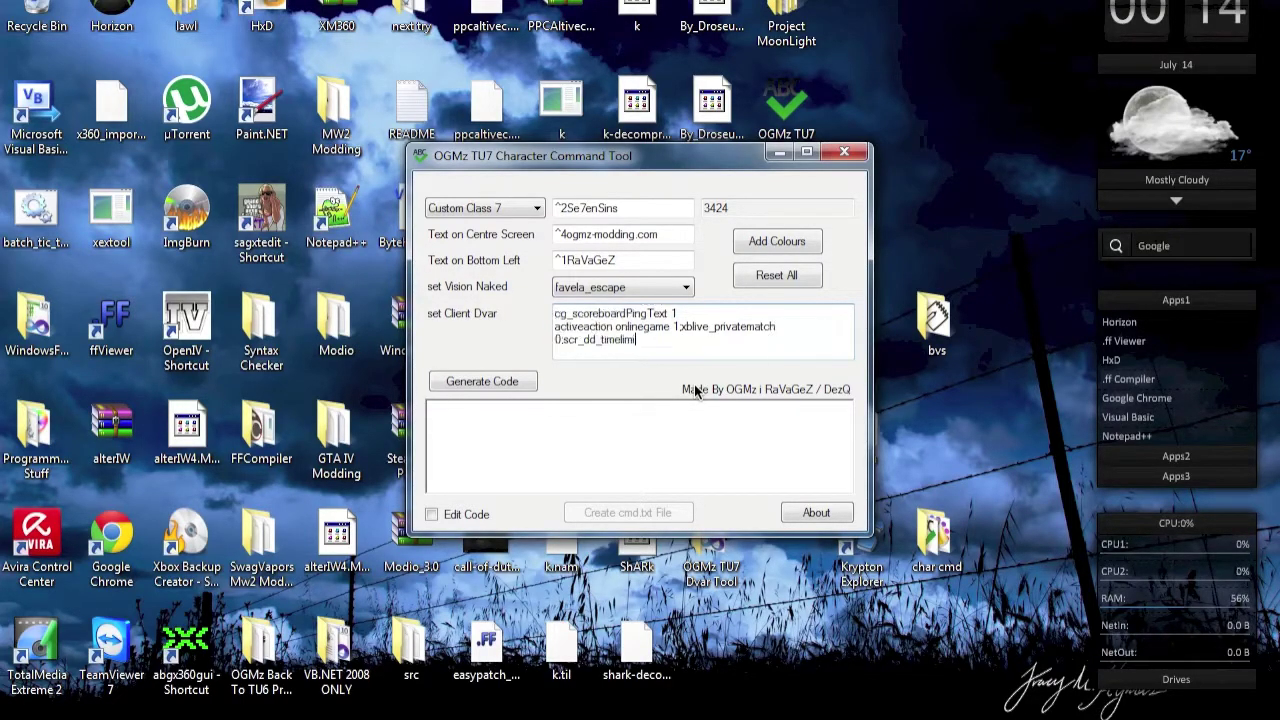
text(t 0.5;seta activeactio)
Step: Append a nested action in escaped quotes, \"scr_dd_timelimit 0;\", to the end of the activeaction line
text(")
text(scr)
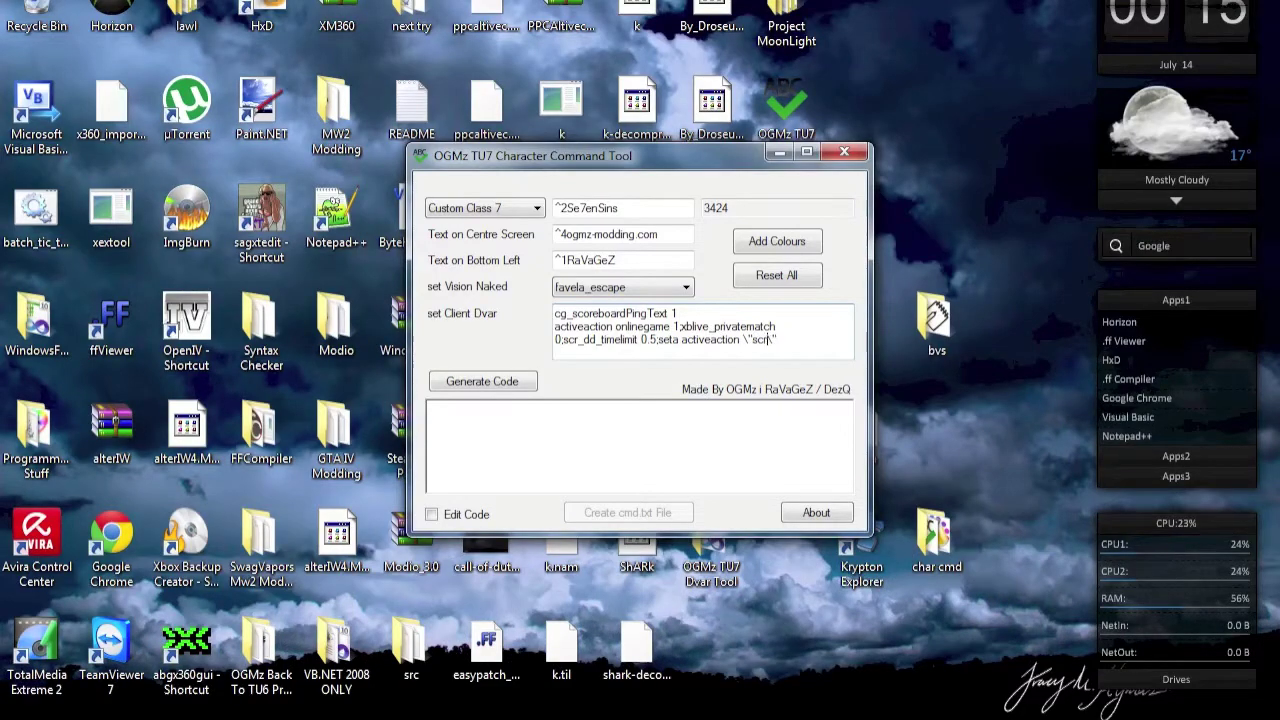
text(_dd_timelimi)
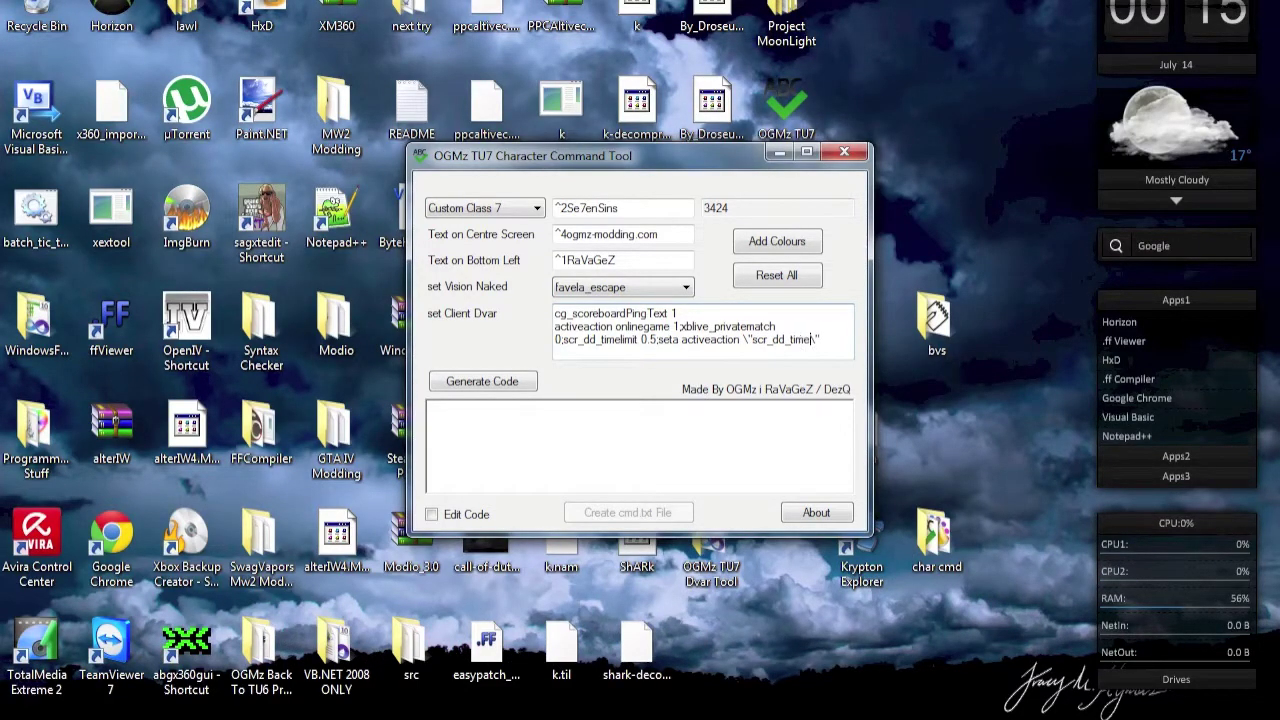
text(t 0;)
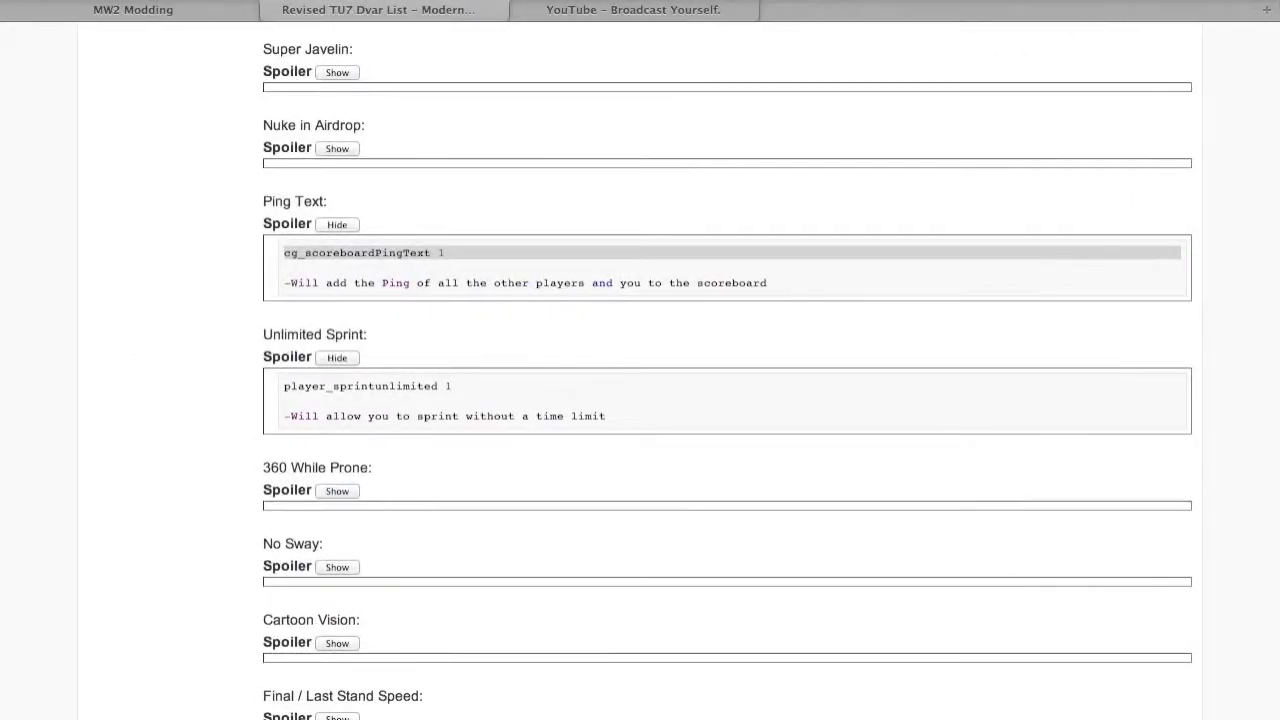
Step: Copy the Rainbow Vision Dvar from the forum list and insert r_debugShader 1 after scr_dd_timelimit 0; inside the escaped quotes
scroll(215, 518, down, 3)
scroll(215, 518, down, 1)
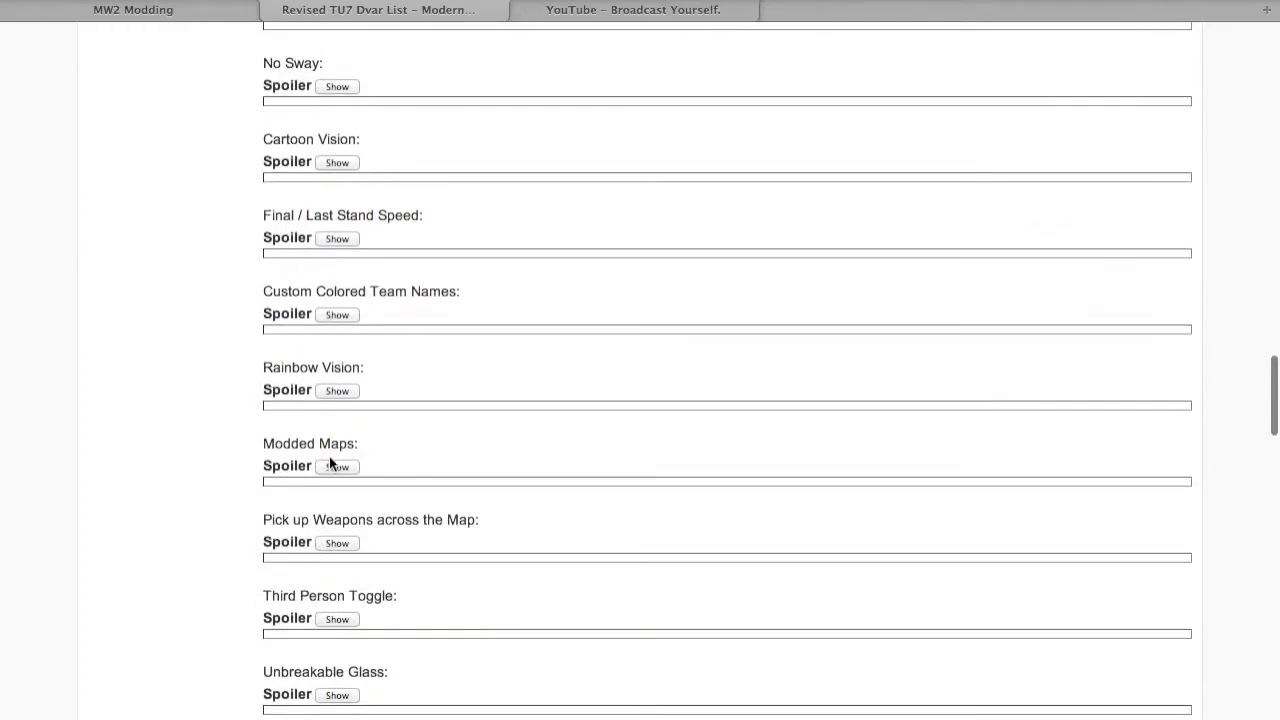
click(342, 391)
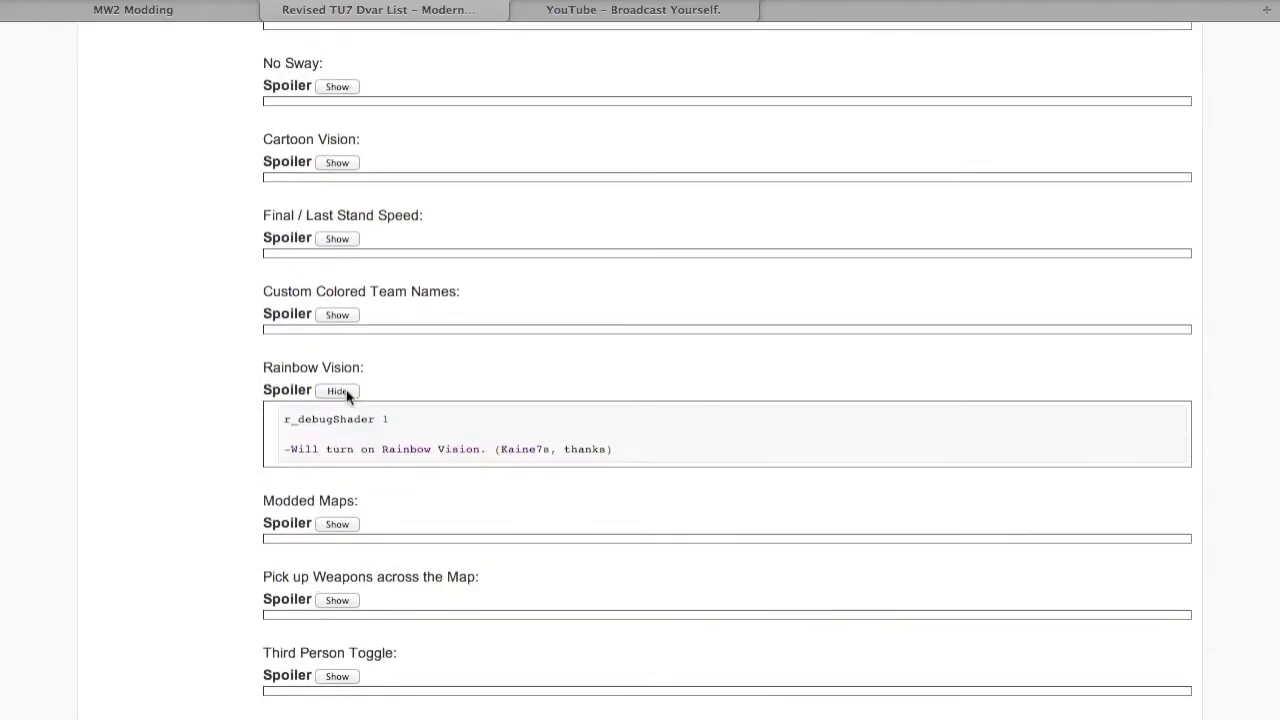
click(344, 392)
click(347, 394)
drag(392, 420, 285, 418)
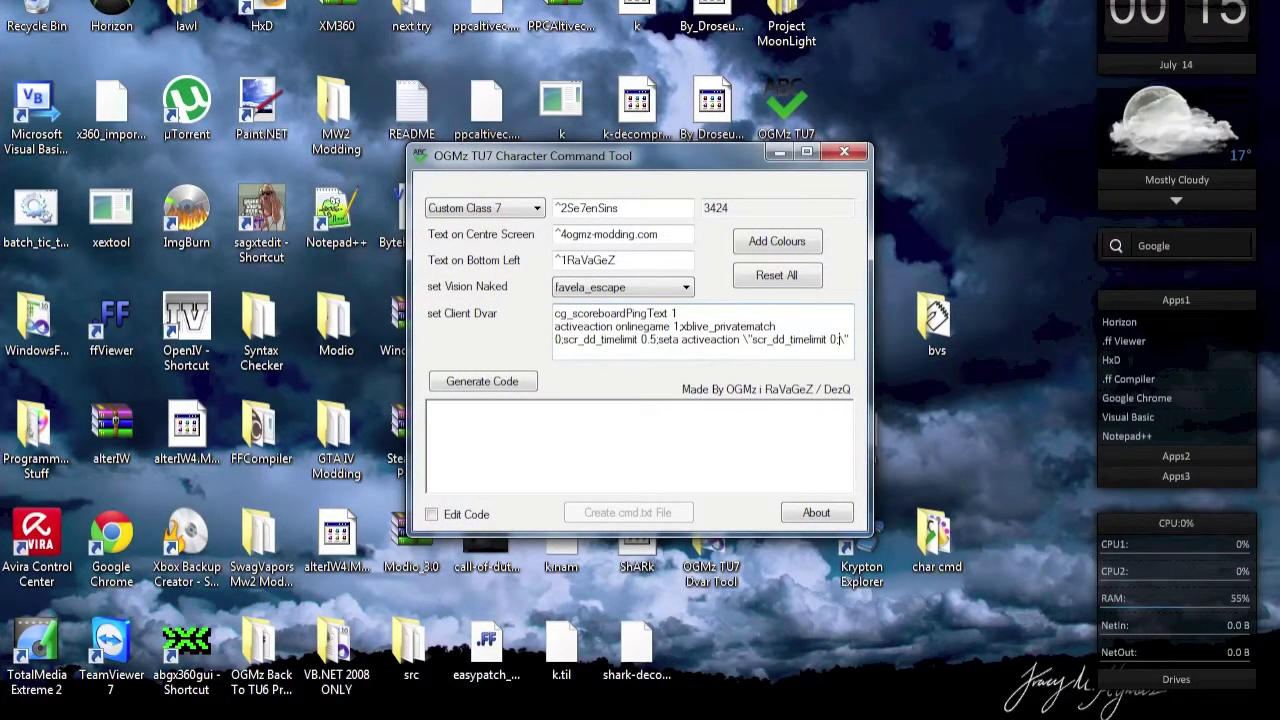
text(r_debugShader 1)
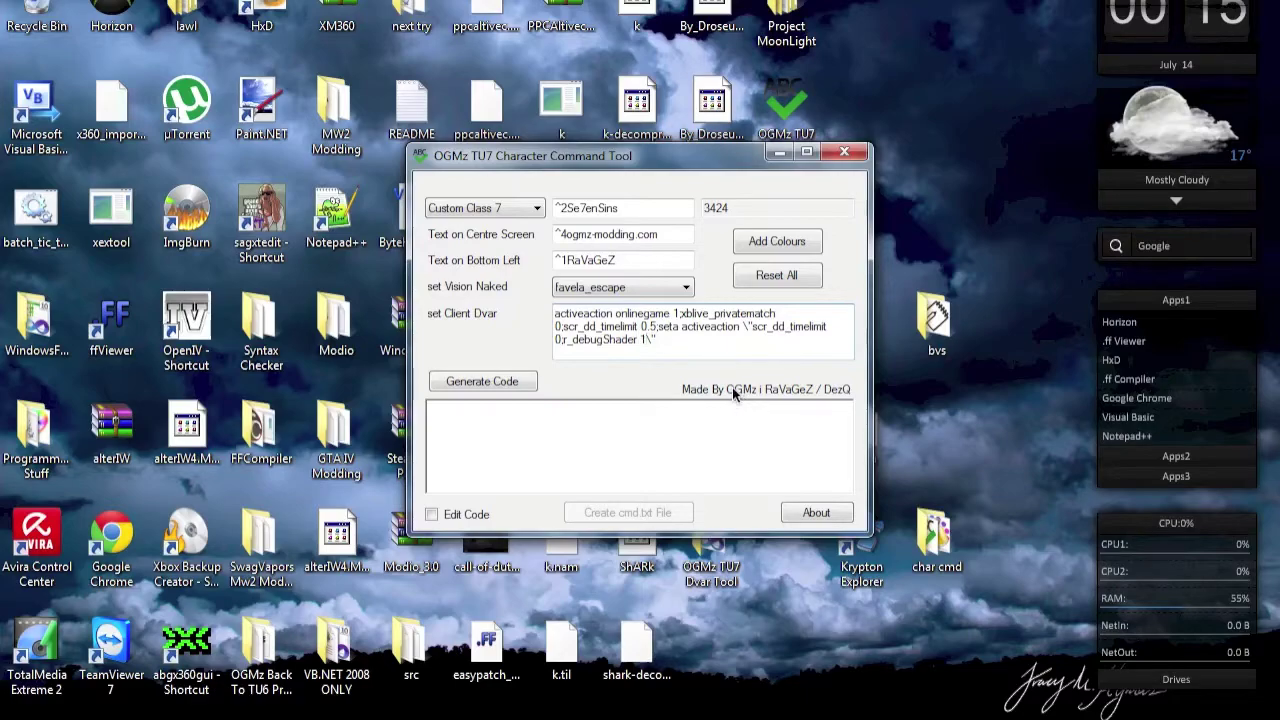
click(656, 340)
Step: Generate the code from the completed settings and review the activeaction line with its nested quotes in the output
click(485, 398)
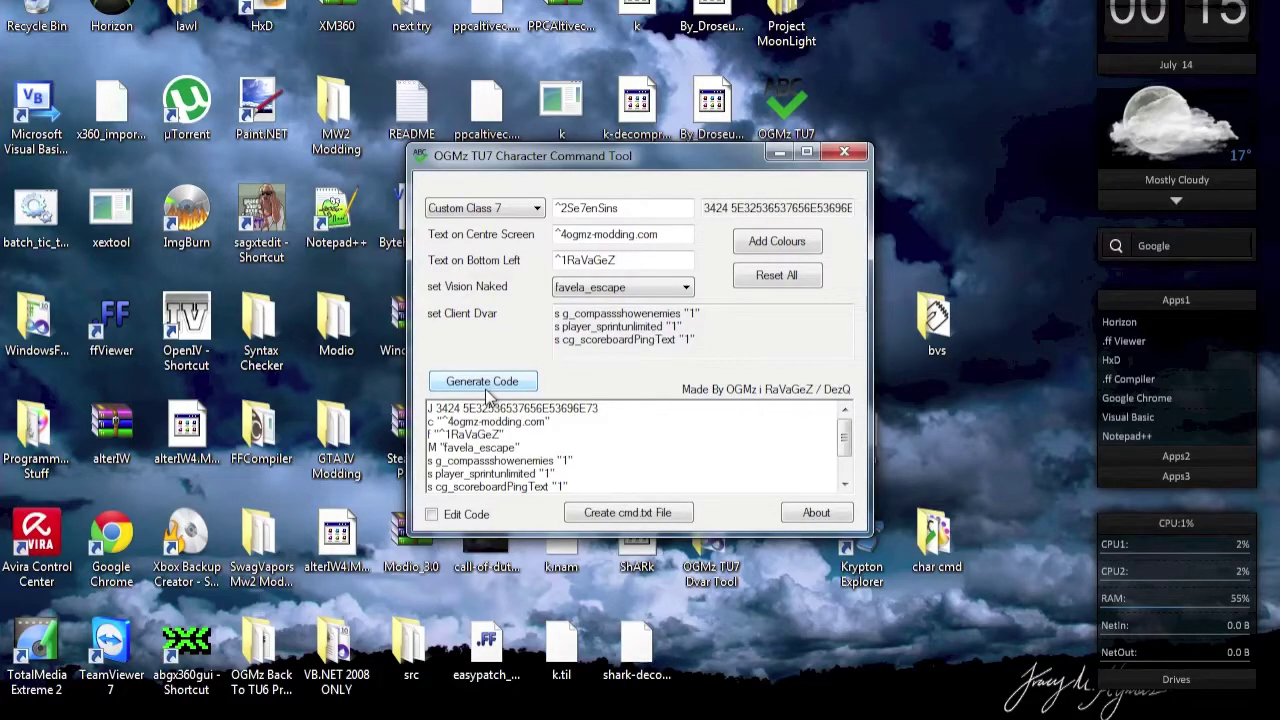
drag(845, 440, 840, 476)
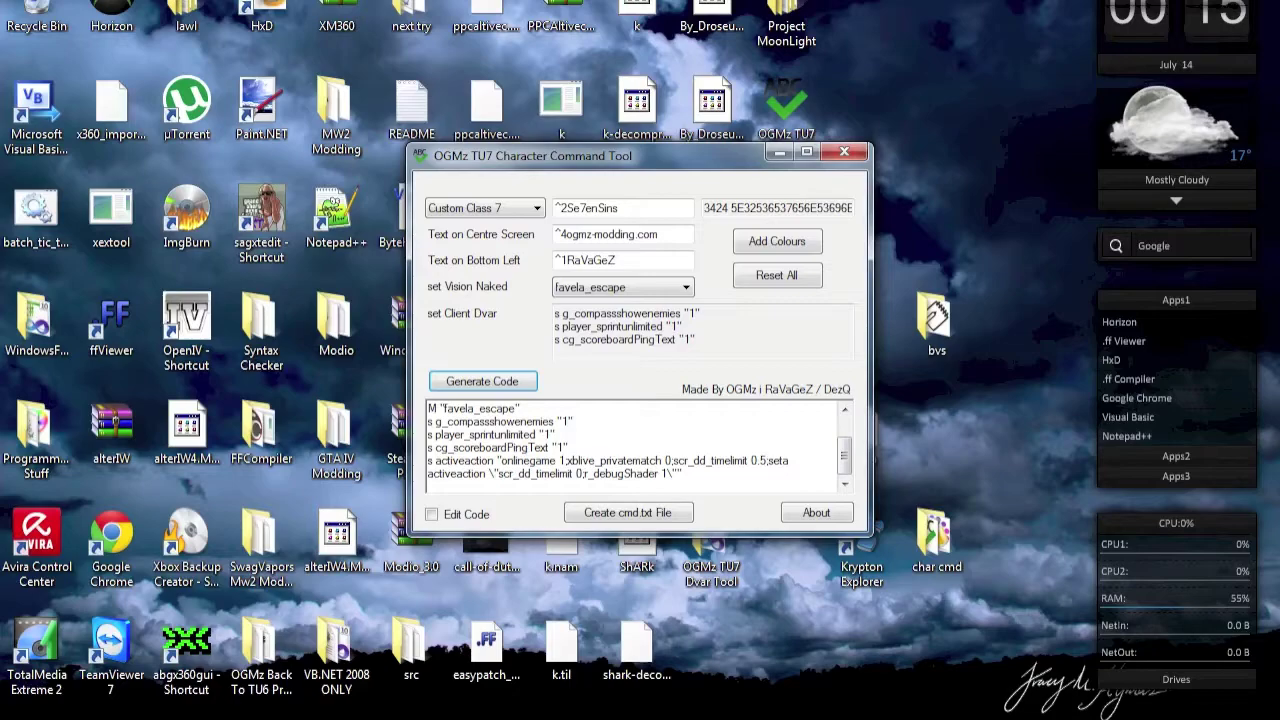
drag(683, 474, 594, 474)
click(508, 484)
click(552, 470)
click(684, 474)
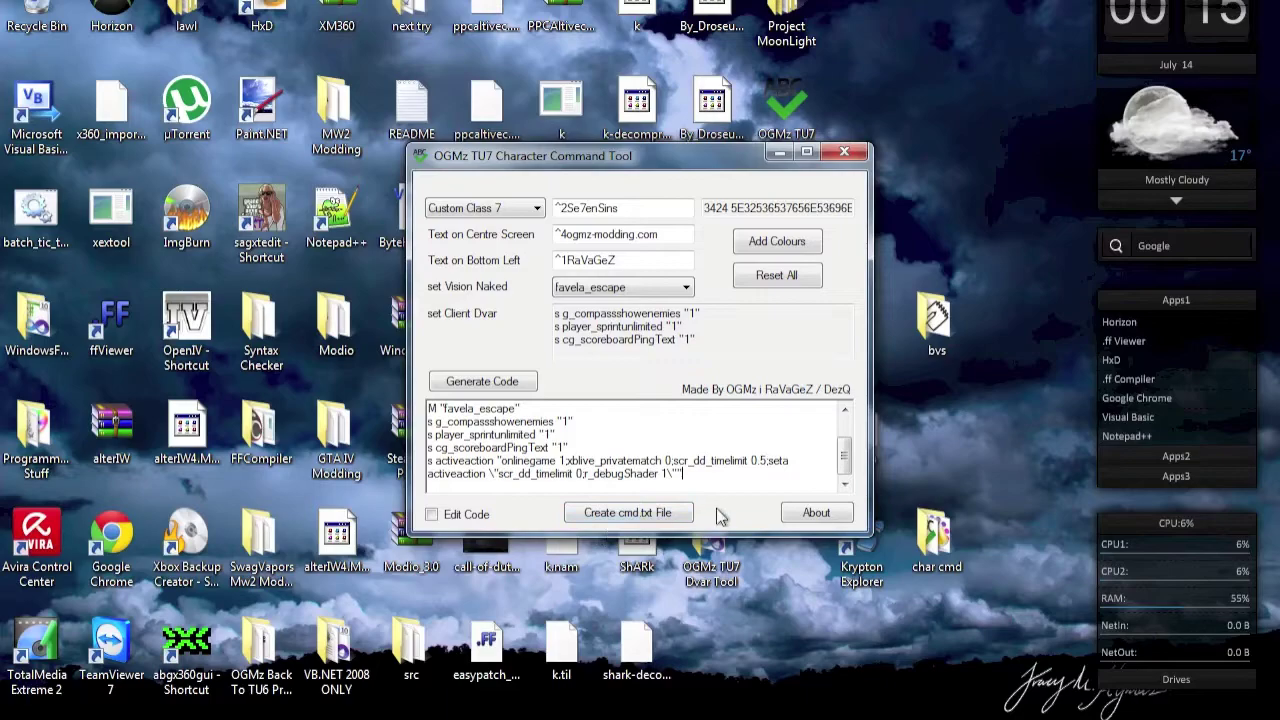
Step: Turn on Edit Code for the generated output, look through the code and turn editing off again
click(431, 514)
click(826, 420)
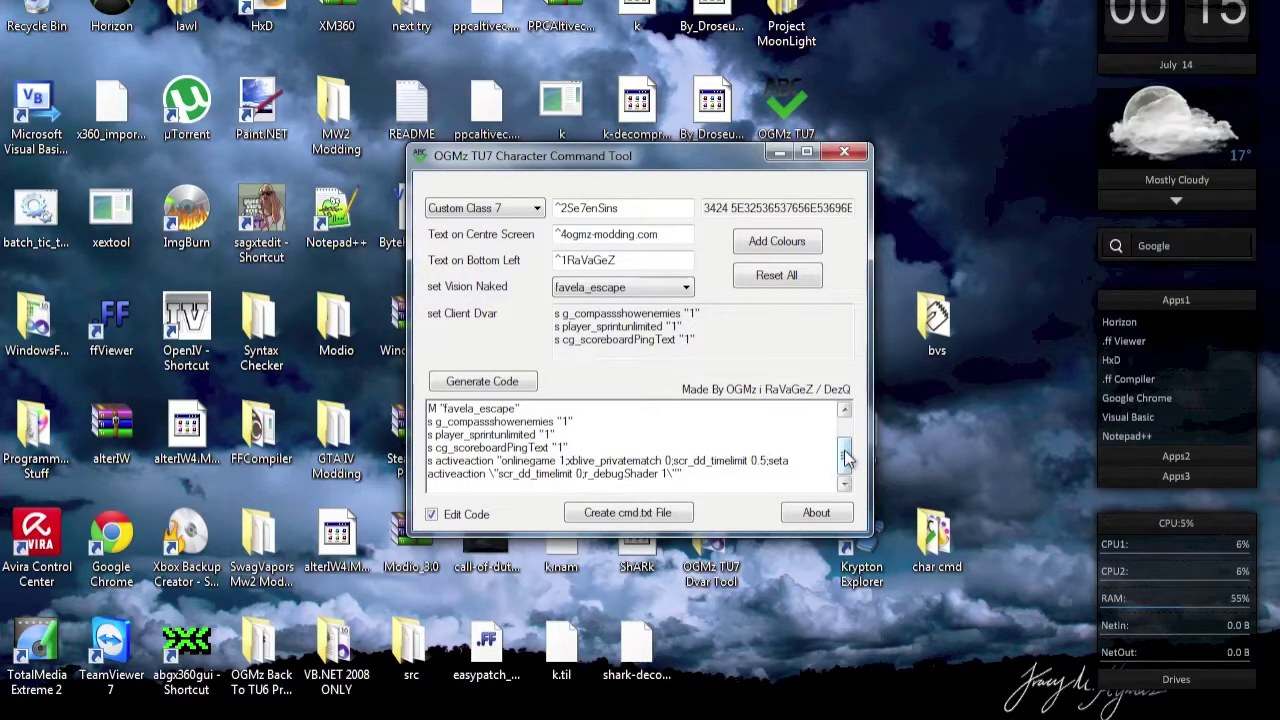
drag(844, 452, 848, 424)
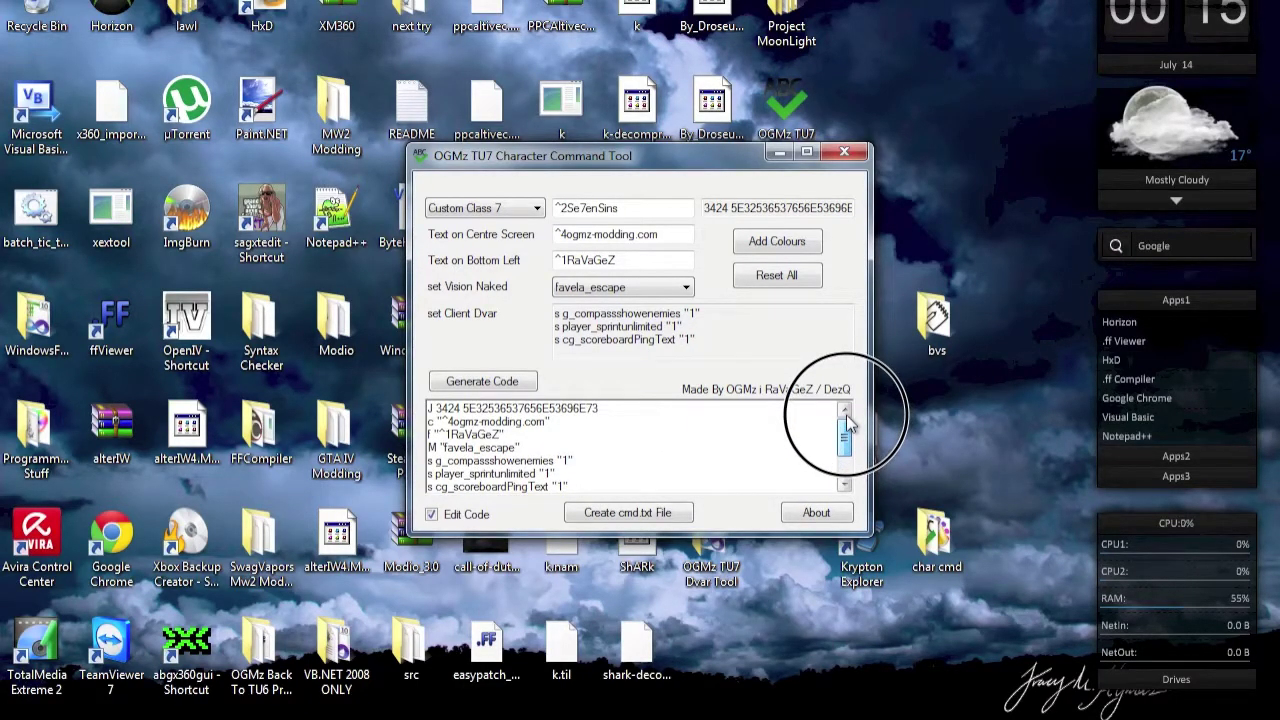
click(460, 513)
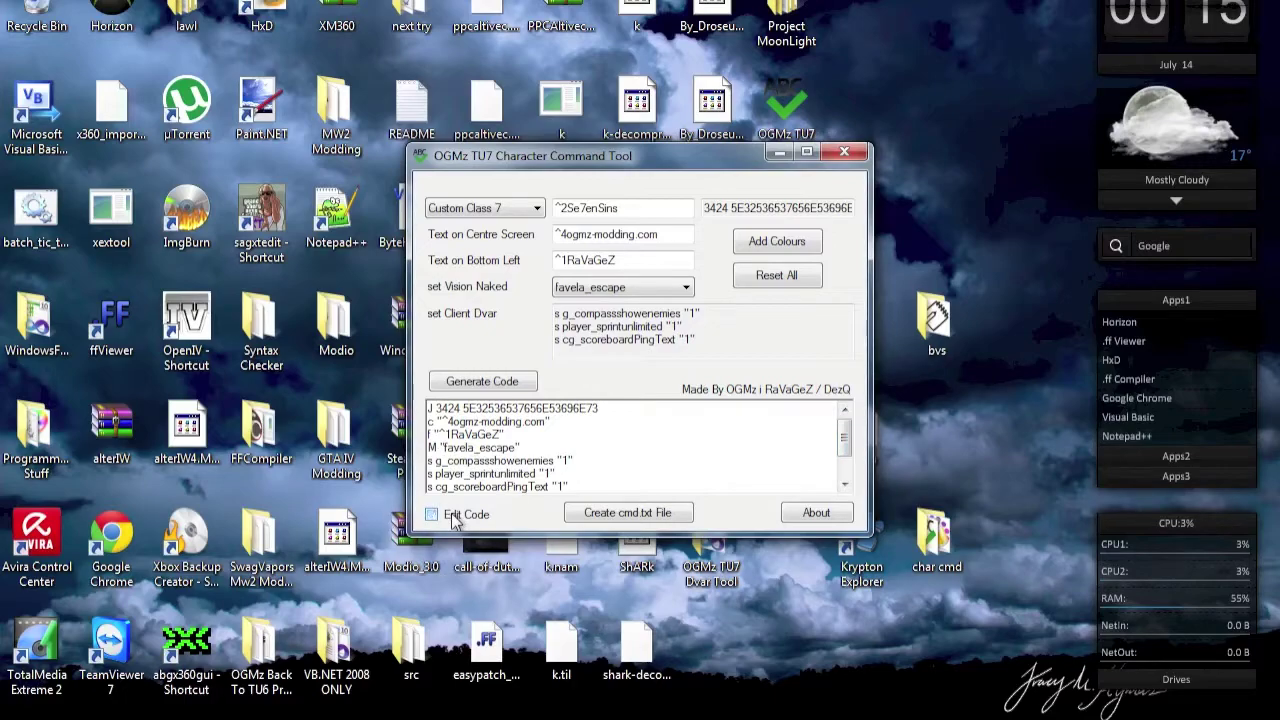
Step: Save the generated code to the Desktop as the text file cmd and close the Character Command Tool
click(592, 517)
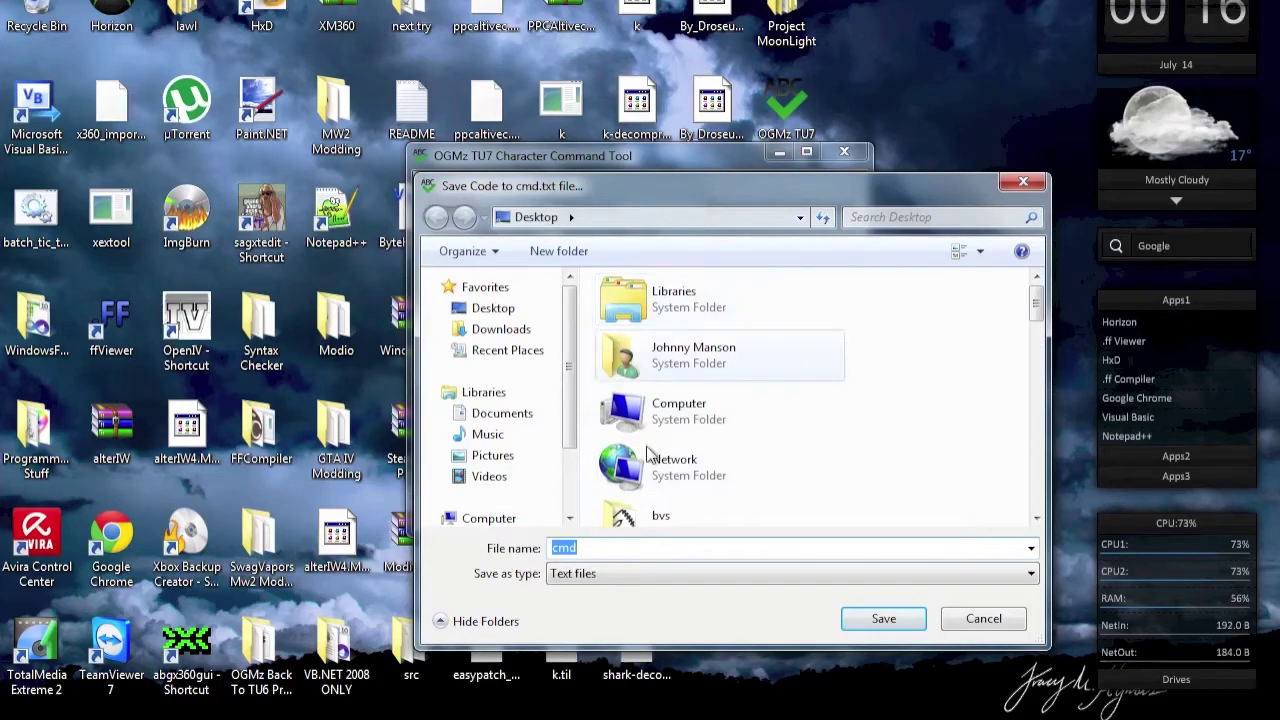
click(494, 312)
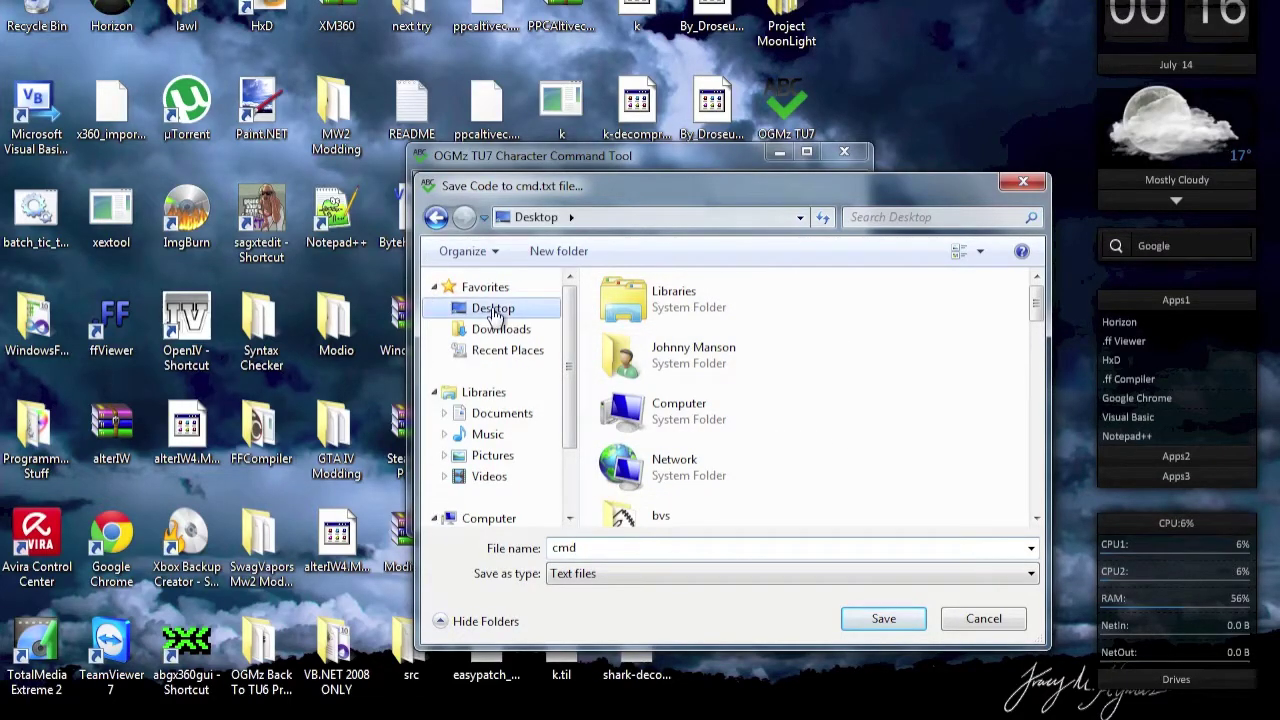
click(884, 621)
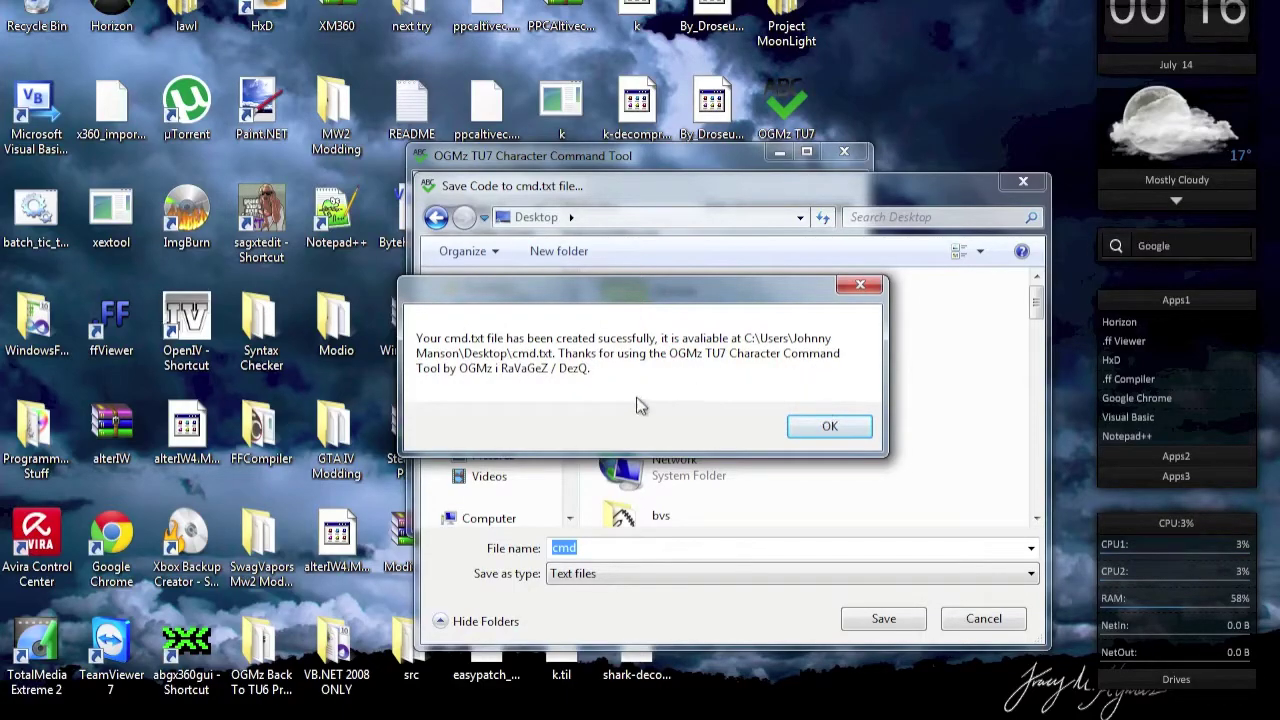
click(822, 430)
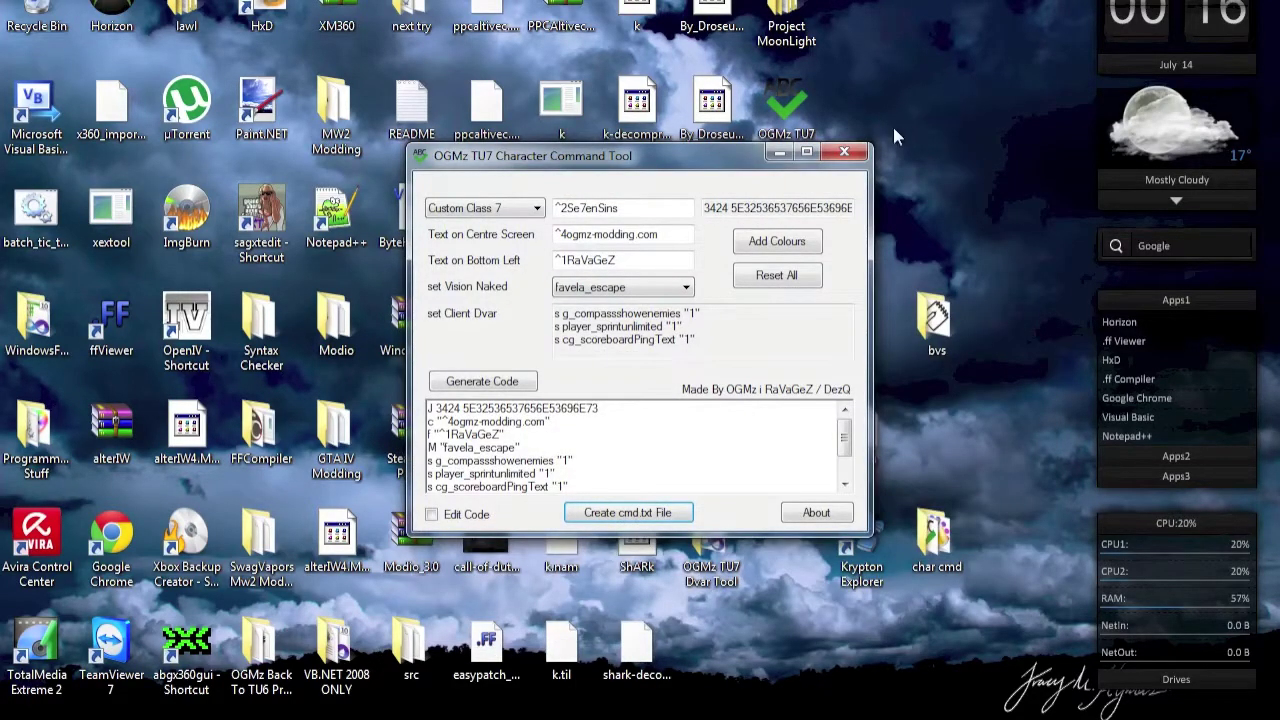
click(846, 153)
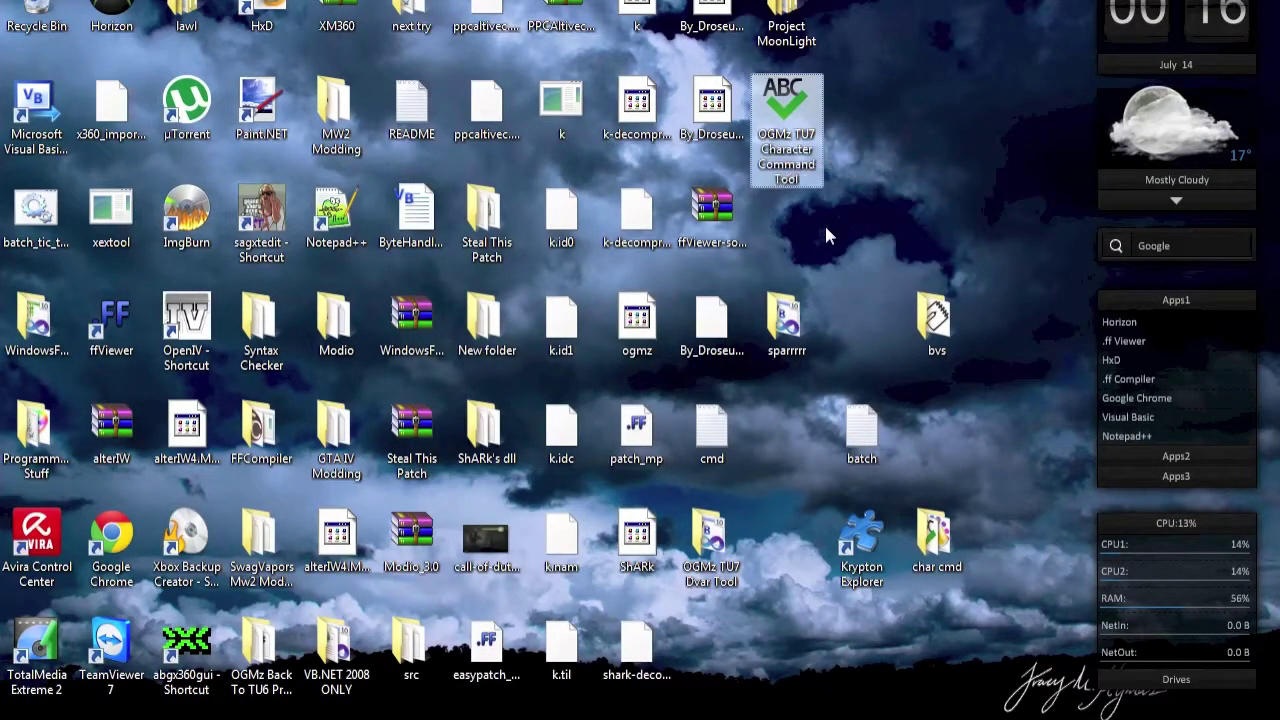
Step: Open the saved cmd text file from the desktop, examine its command lines and close it
click(733, 425)
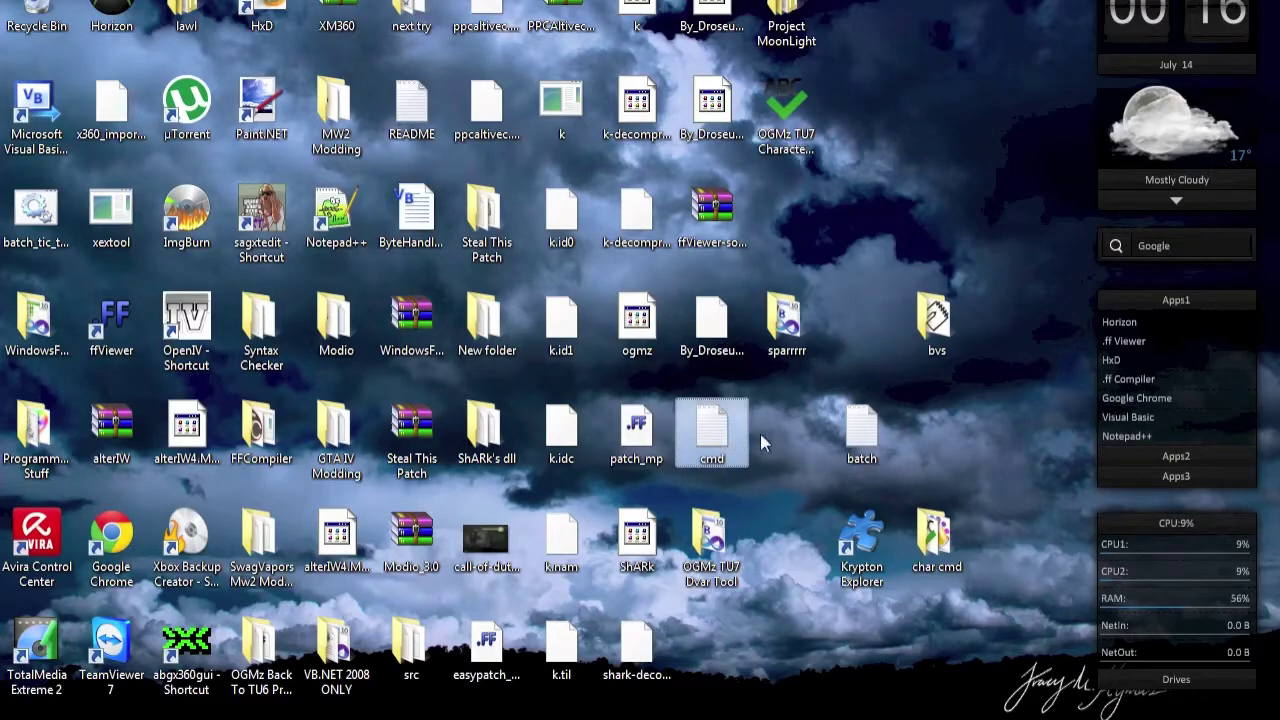
double_click(733, 425)
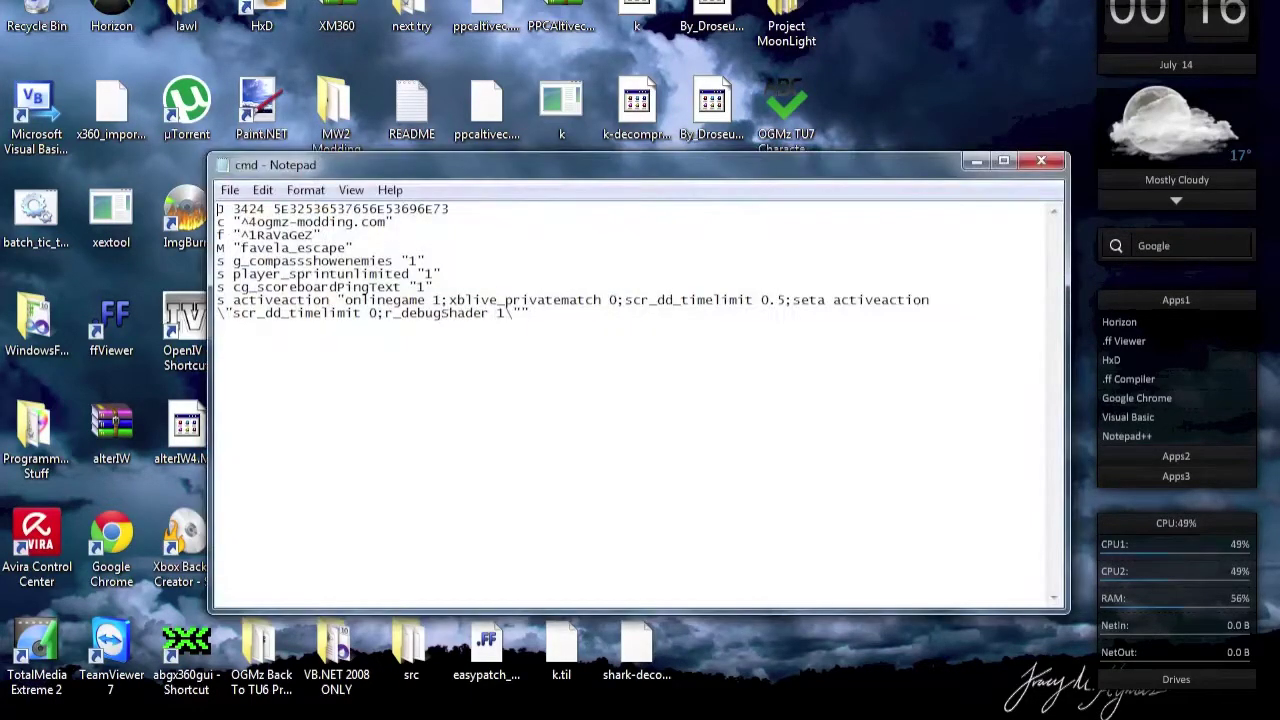
click(589, 324)
drag(494, 316, 186, 214)
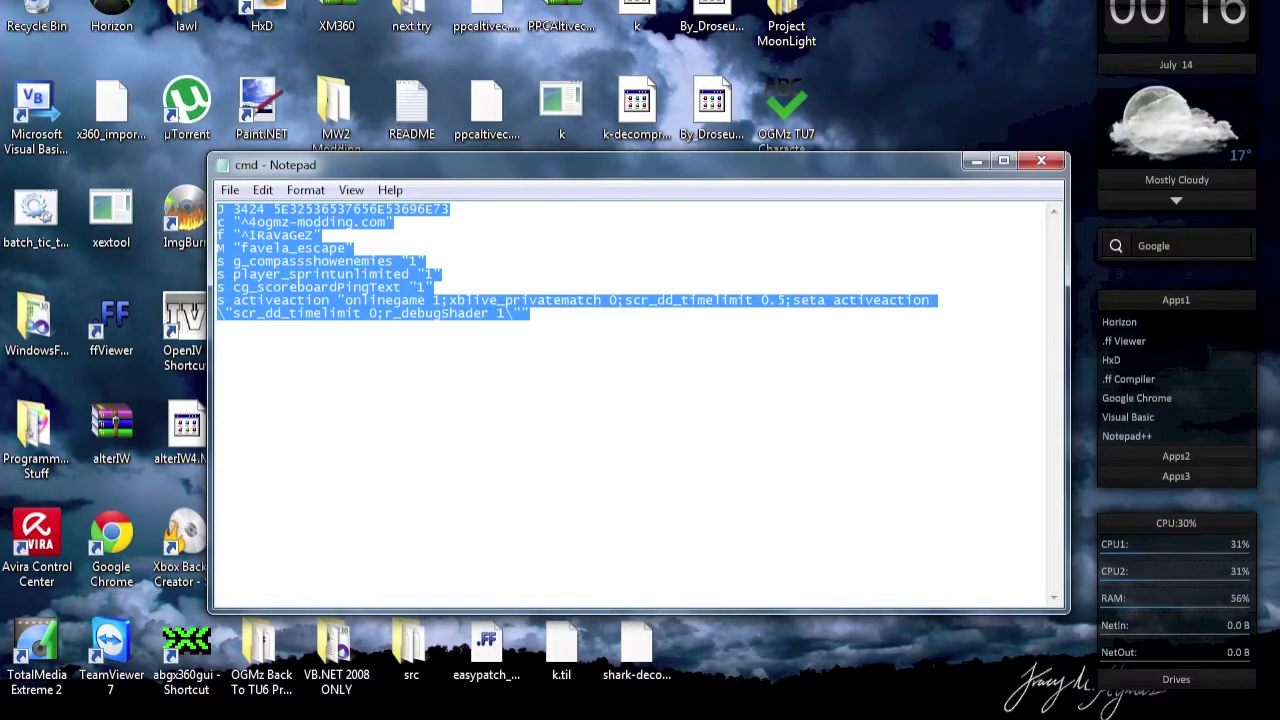
click(217, 326)
click(530, 313)
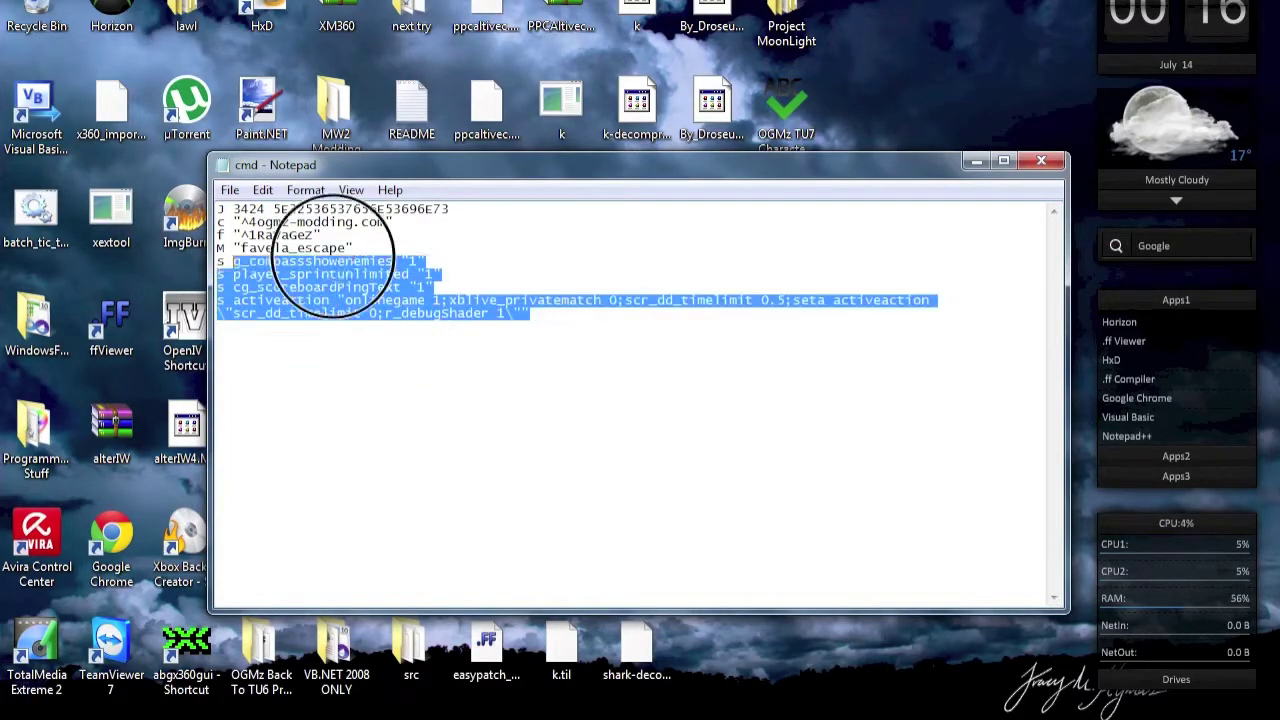
drag(333, 258, 212, 210)
click(530, 313)
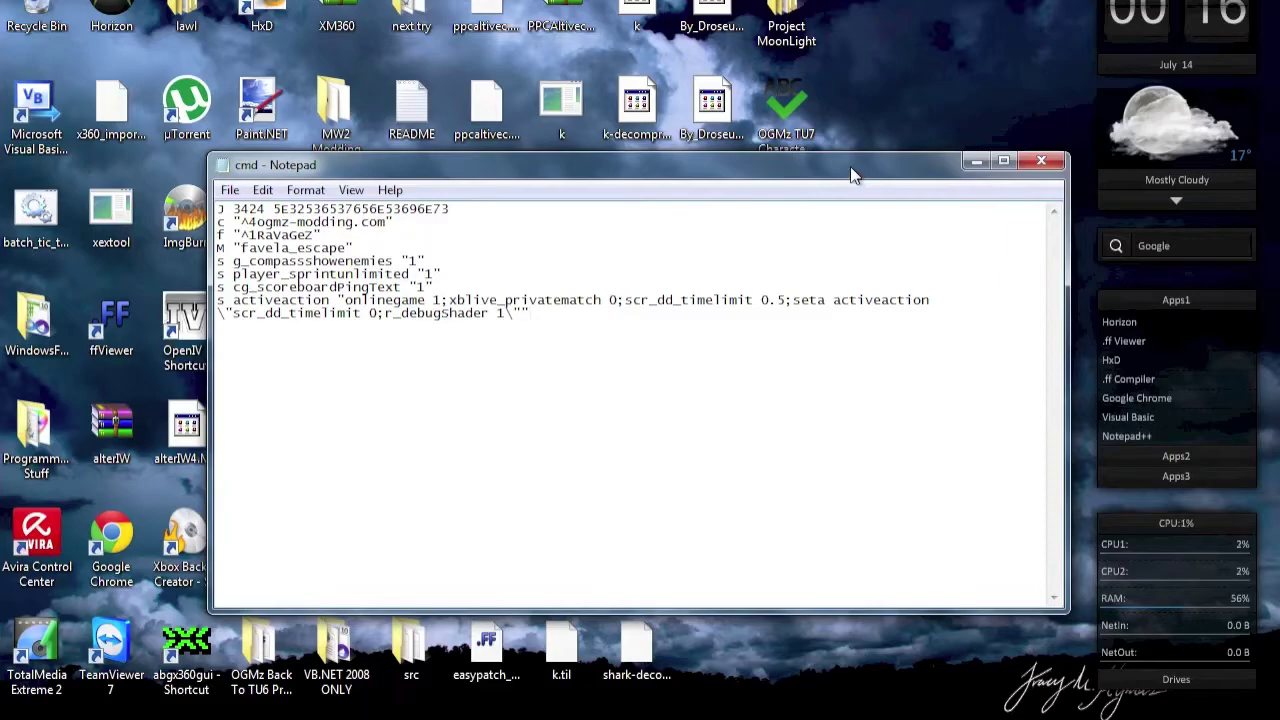
drag(850, 174, 814, 151)
click(1008, 140)
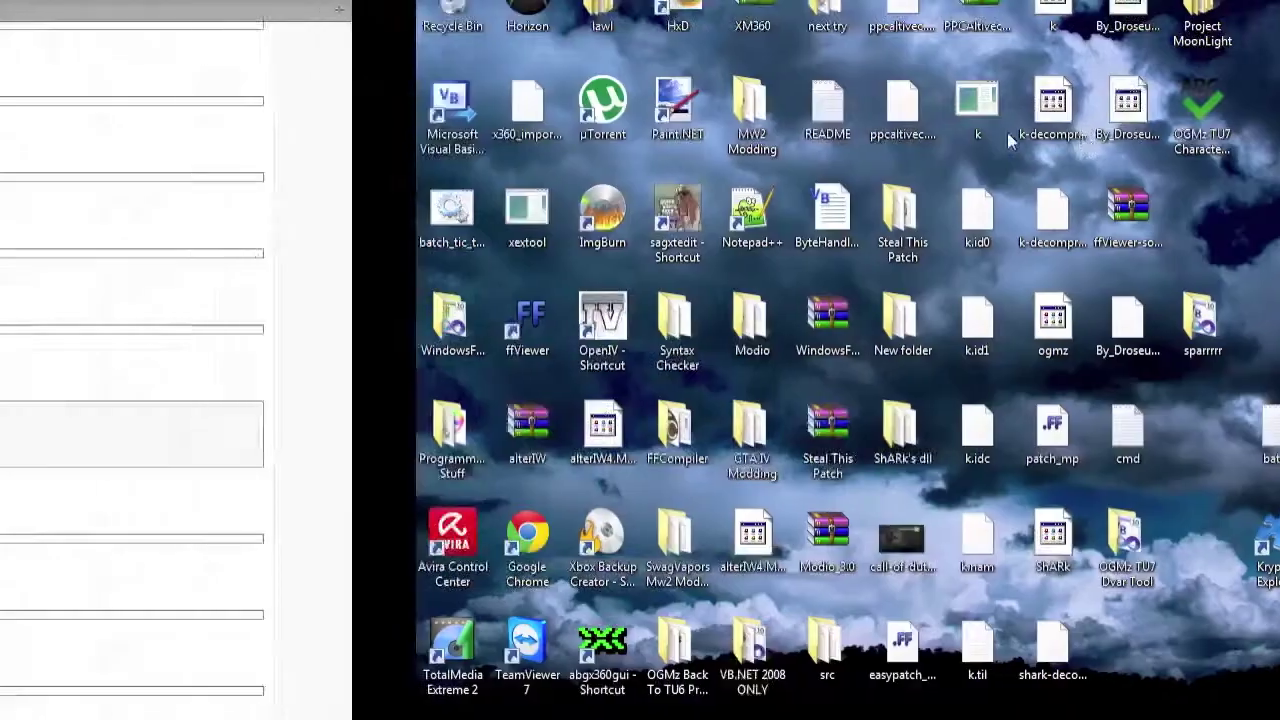